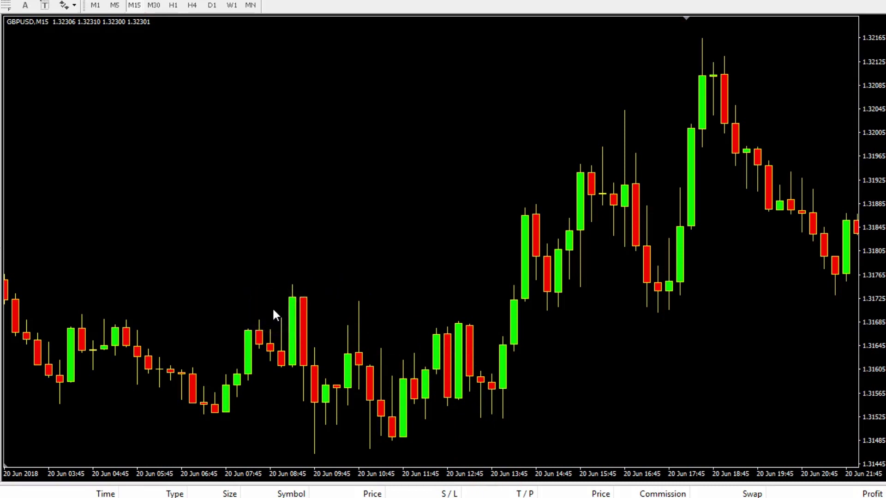
Open the settings of the ZWinnerColorSignals custom indicator for the GBPUSD chart and allow DLL imports
{"action": "left_click", "coordinate": [234, 294]}
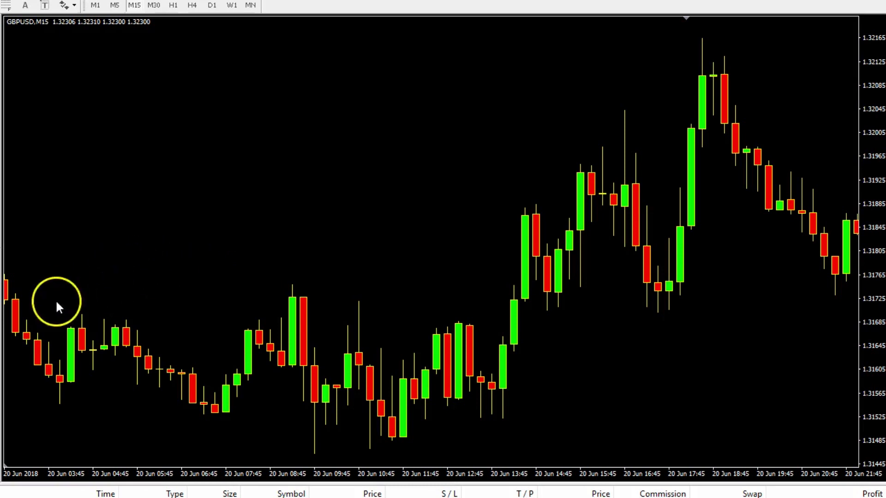
{"action": "left_click", "coordinate": [8, 379]}
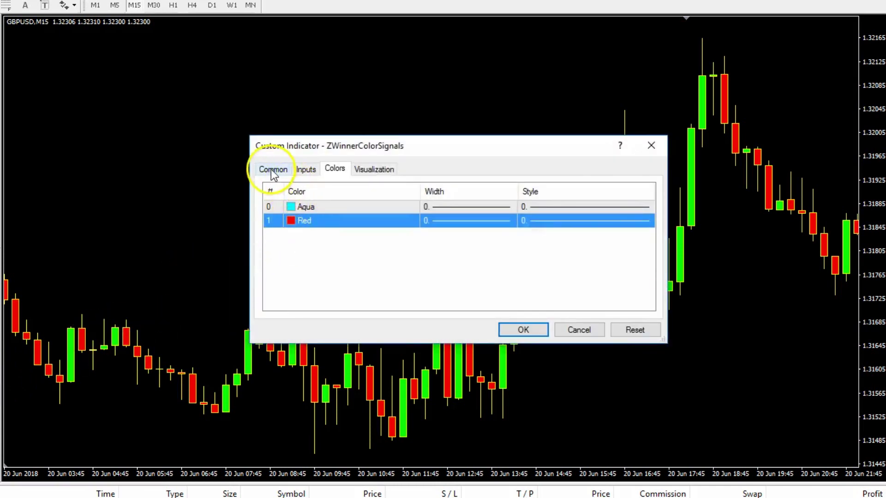
{"action": "left_click", "coordinate": [272, 168]}
{"action": "left_click", "coordinate": [293, 210]}
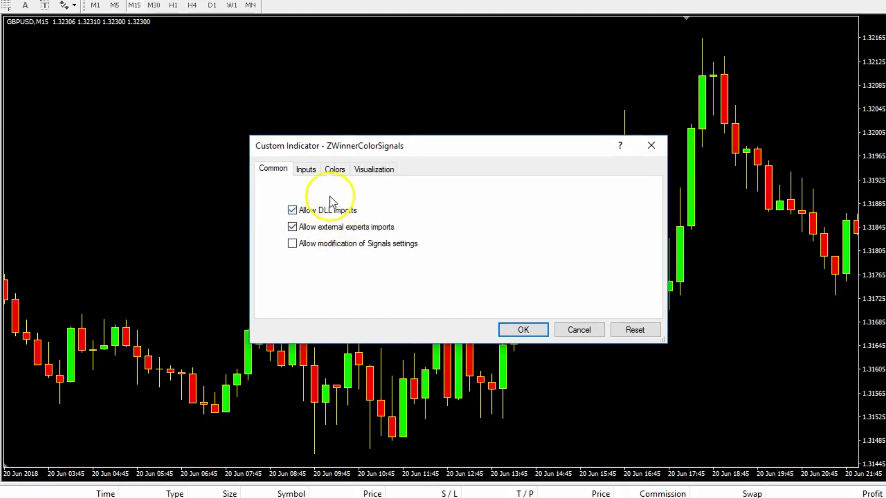
{"action": "left_click", "coordinate": [306, 171]}
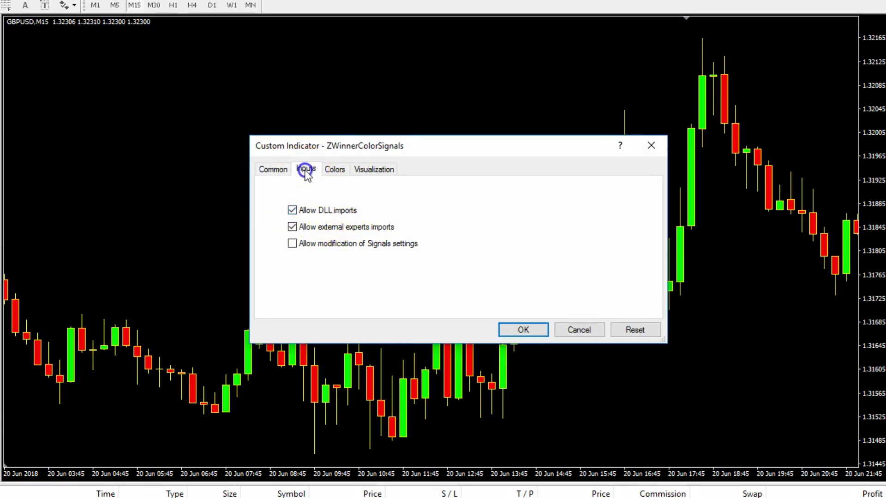
Set the Aqua and Red line widths to 3 and apply the ZWinnerColorSignals indicator to the chart
{"action": "left_click", "coordinate": [337, 170]}
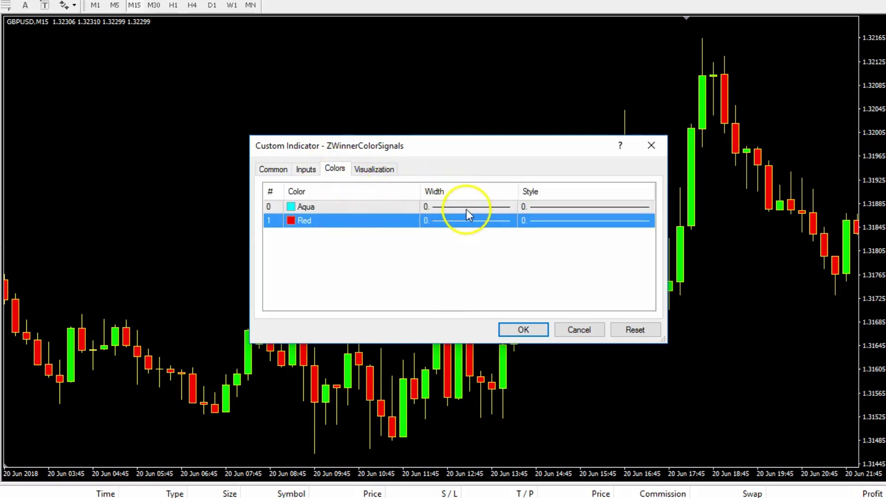
{"action": "left_click", "coordinate": [465, 211]}
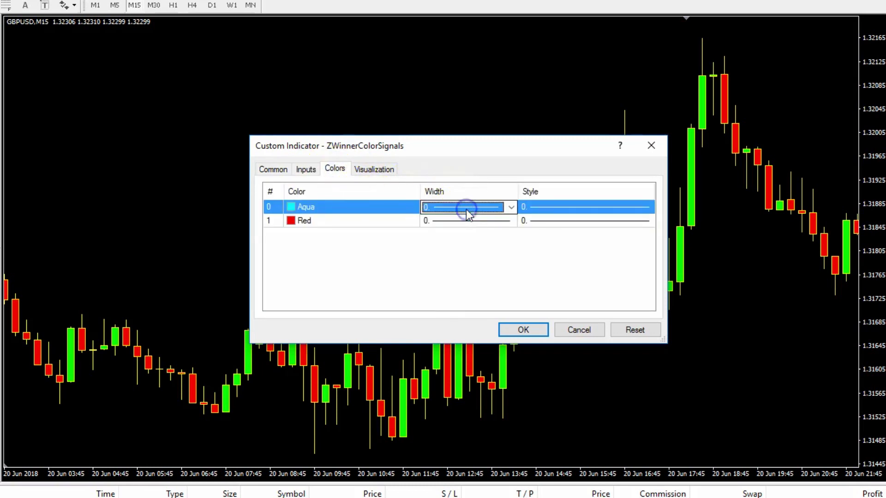
{"action": "left_click", "coordinate": [510, 207]}
{"action": "left_click", "coordinate": [470, 240]}
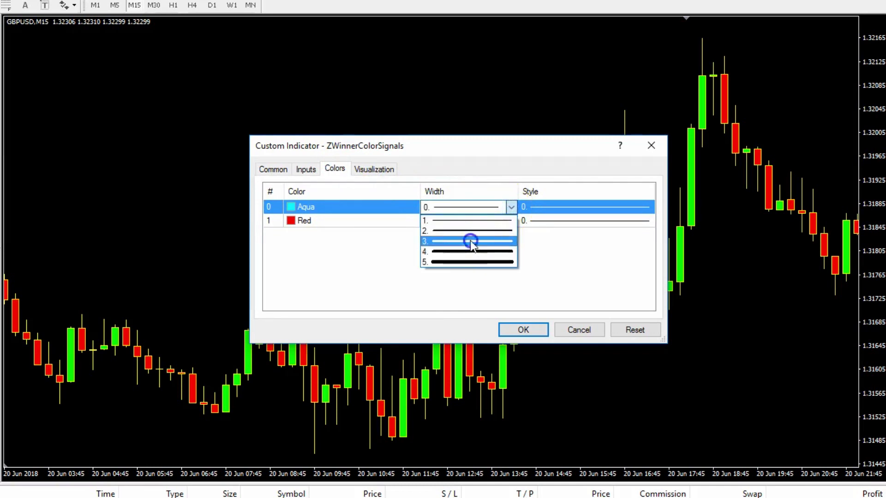
{"action": "left_click", "coordinate": [481, 220]}
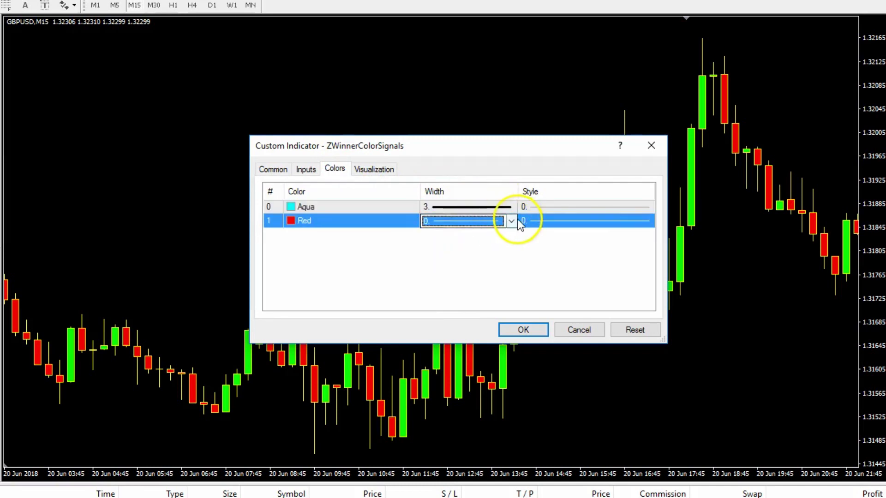
{"action": "left_click", "coordinate": [510, 220]}
{"action": "left_click", "coordinate": [505, 254]}
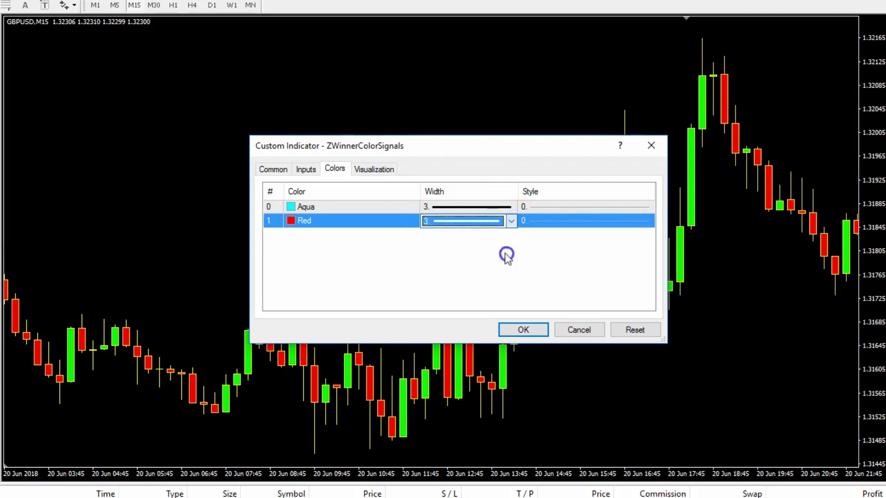
{"action": "left_click", "coordinate": [519, 328]}
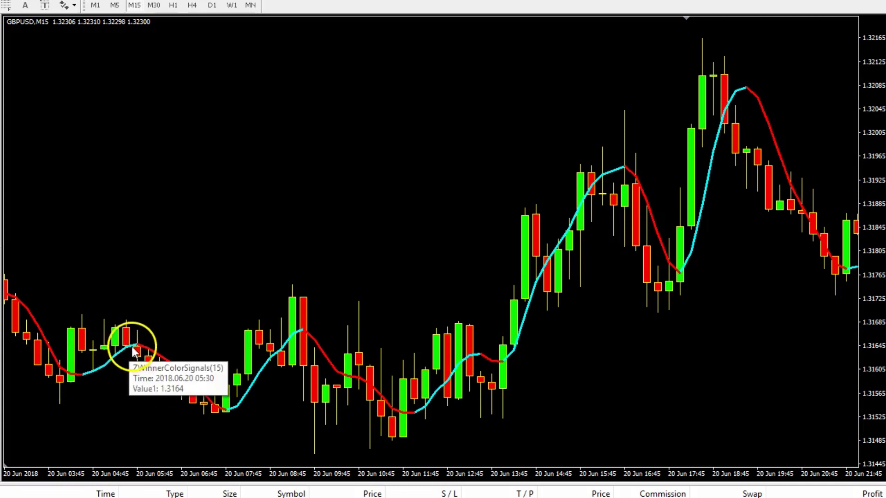
Open the settings of the DrFOREX custom indicator and allow DLL imports
{"action": "mouse_move", "coordinate": [137, 351]}
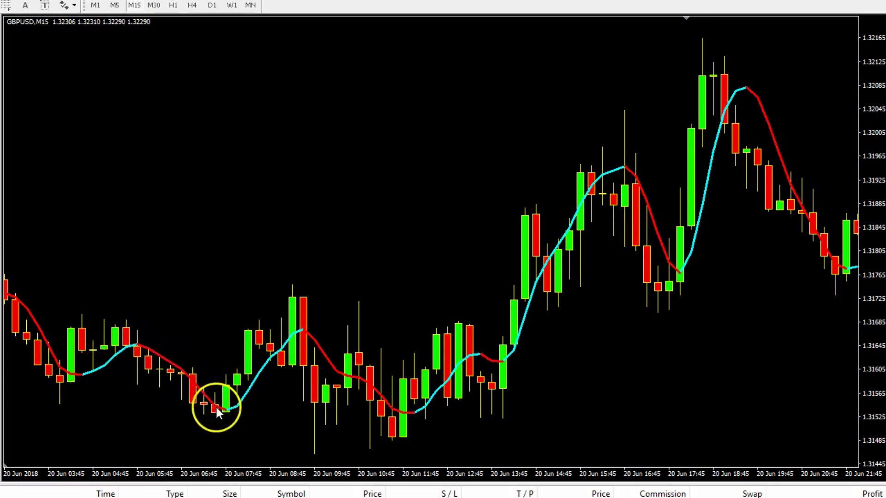
{"action": "mouse_move", "coordinate": [230, 415]}
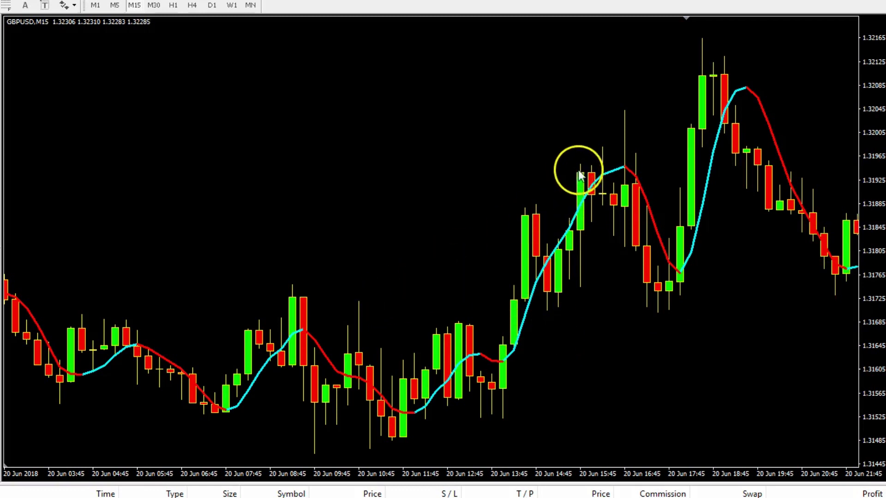
{"action": "mouse_move", "coordinate": [625, 173]}
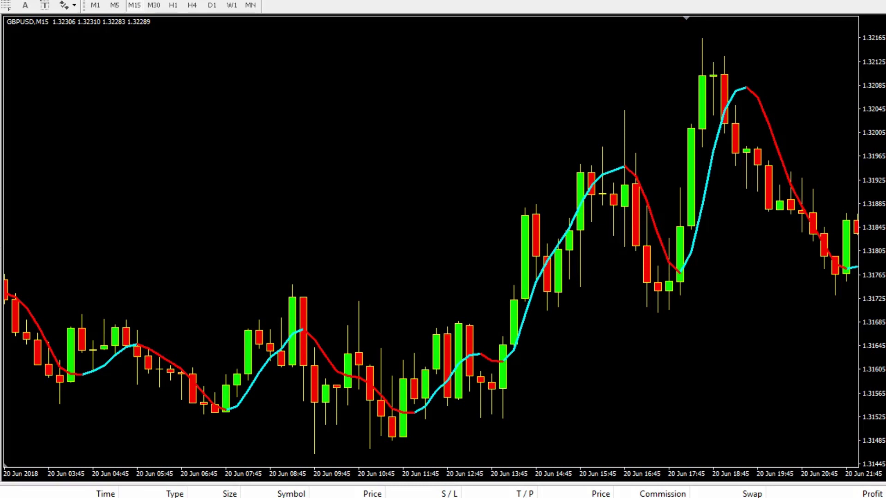
{"action": "double_click", "coordinate": [13, 352]}
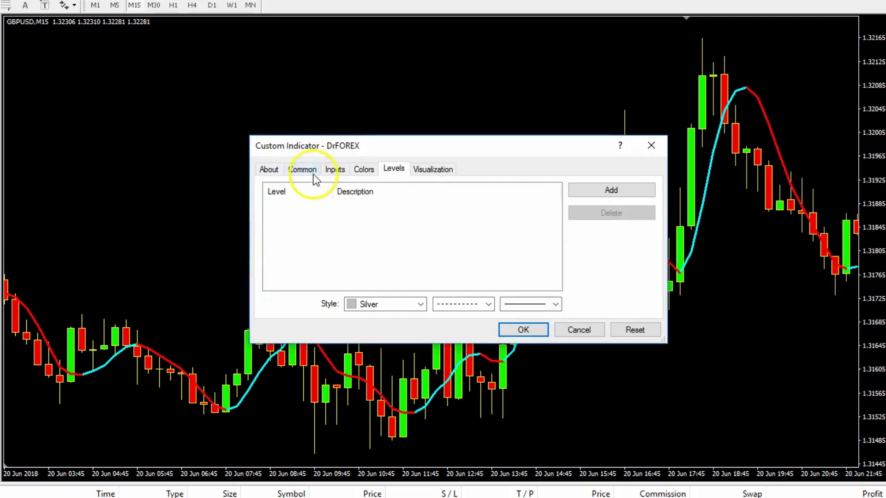
{"action": "left_click", "coordinate": [268, 169]}
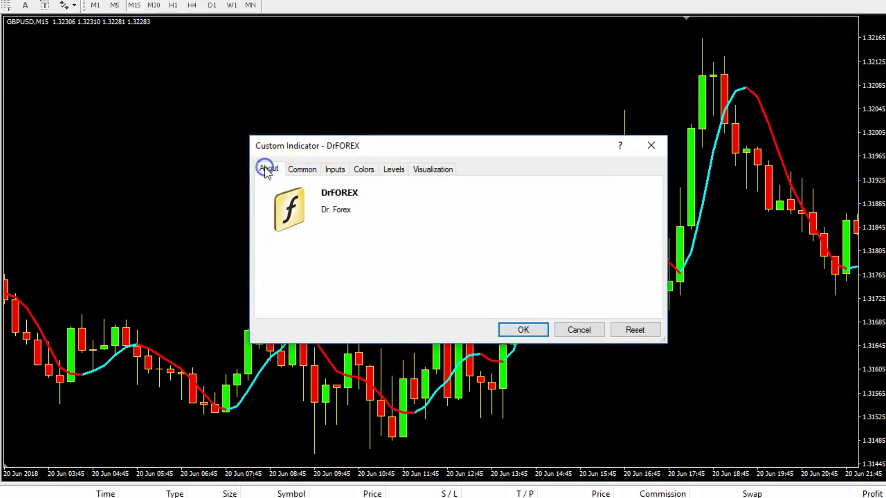
{"action": "left_click", "coordinate": [301, 170]}
{"action": "left_click", "coordinate": [292, 210]}
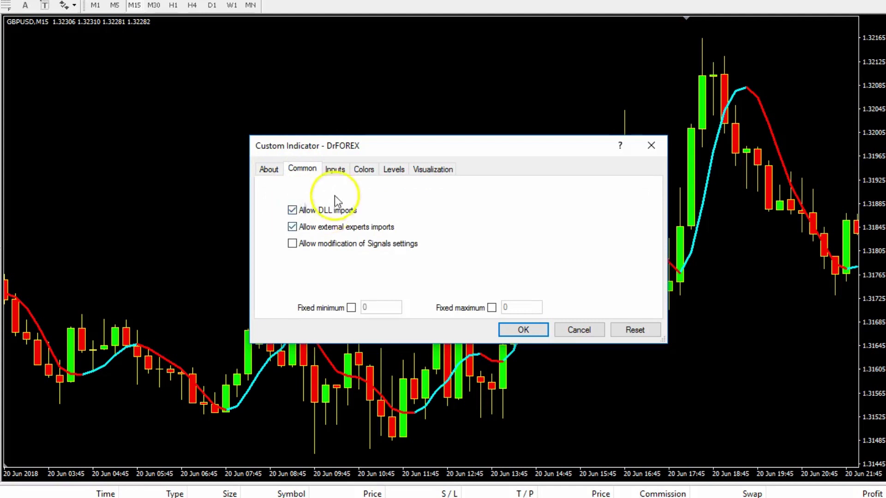
Add a 0.0 level in yellow, apply the DrFOREX indicator to the chart and dismiss the alert window
{"action": "left_click", "coordinate": [333, 170]}
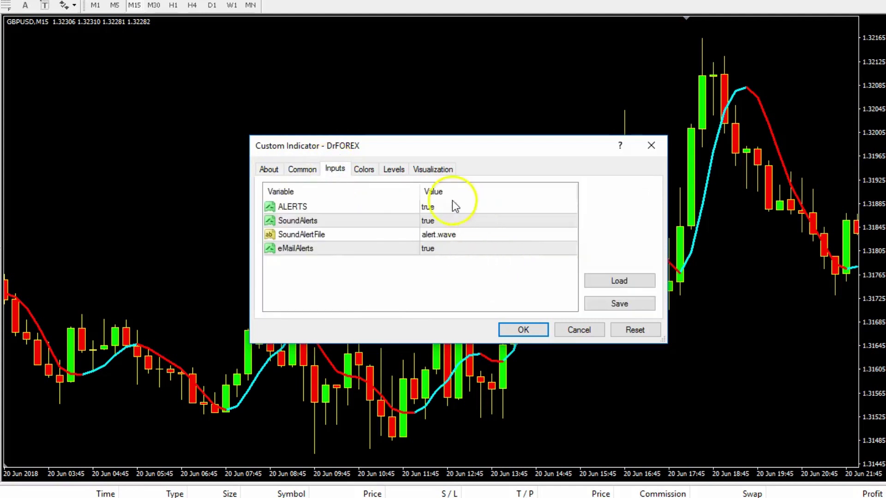
{"action": "left_click", "coordinate": [363, 169]}
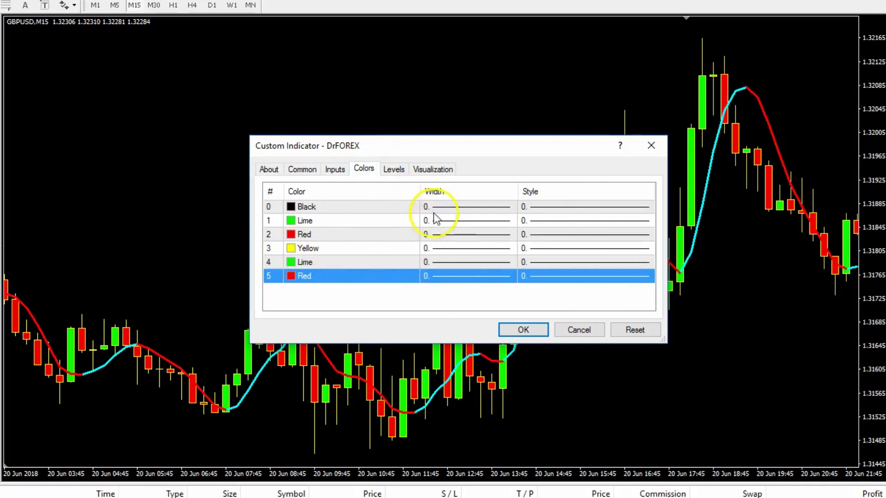
{"action": "left_click", "coordinate": [393, 172]}
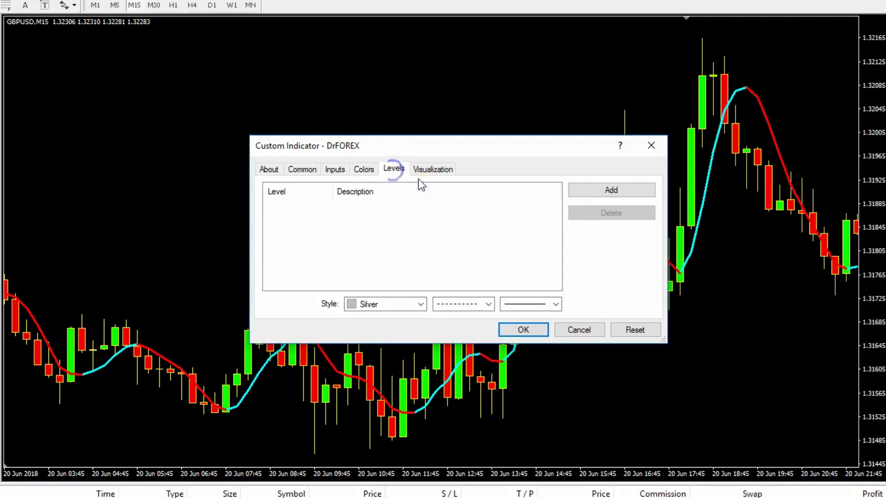
{"action": "left_click", "coordinate": [612, 190]}
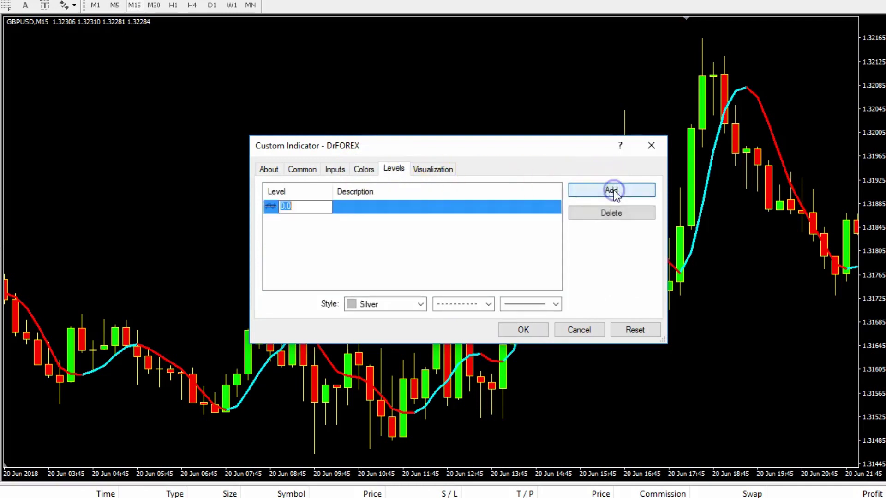
{"action": "left_click", "coordinate": [420, 303]}
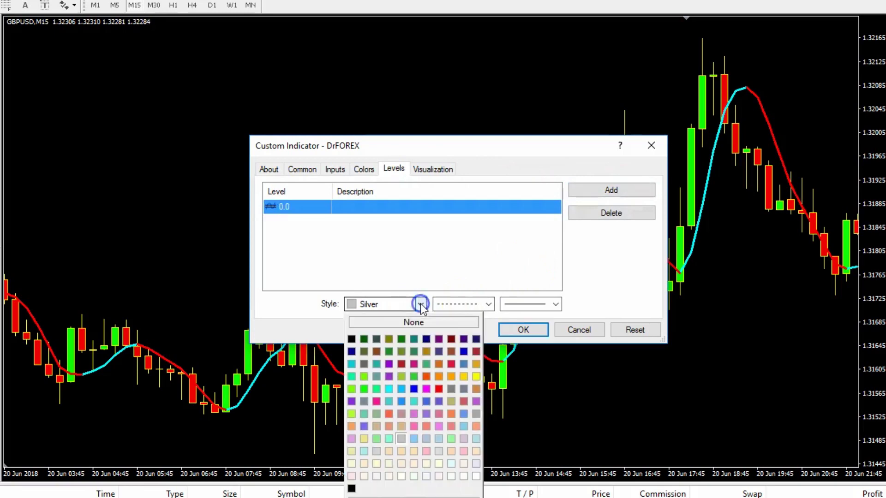
{"action": "left_click", "coordinate": [478, 377]}
{"action": "left_click", "coordinate": [517, 330]}
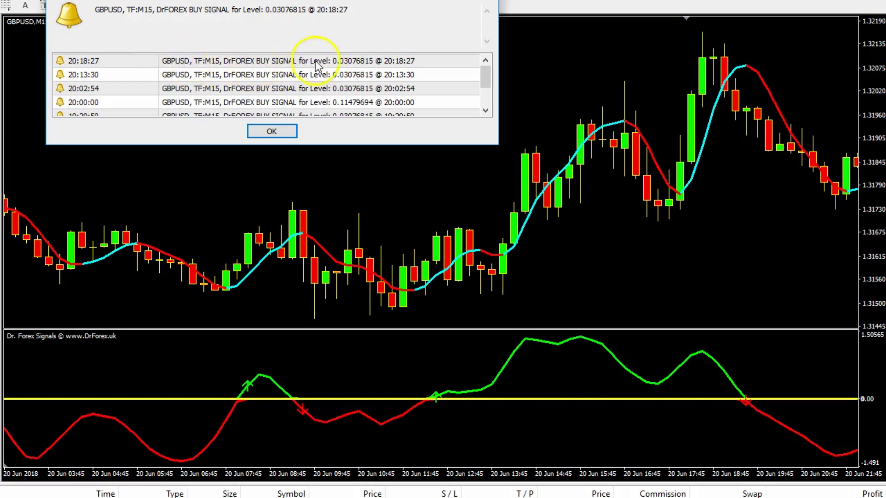
{"action": "left_click", "coordinate": [276, 132]}
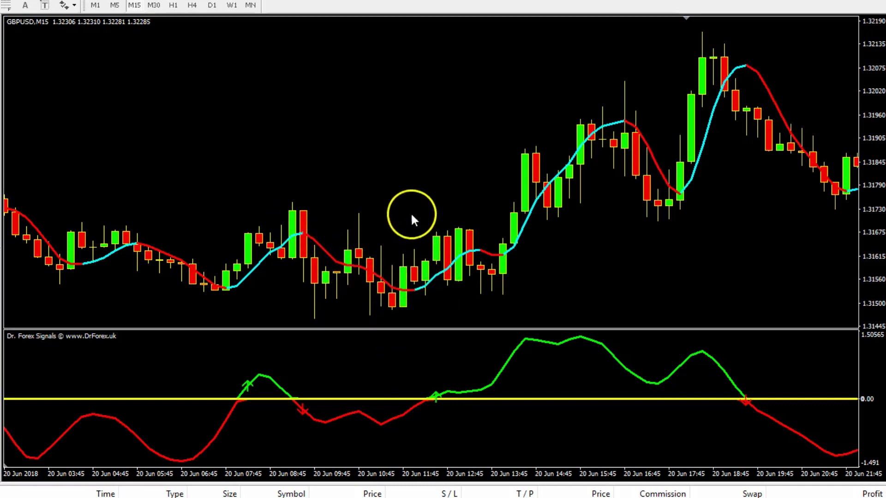
Inspect the buy signal candle with the crosshair and place a horizontal line at about 1.31682 along the highs just after it
{"action": "middle_click", "coordinate": [410, 194]}
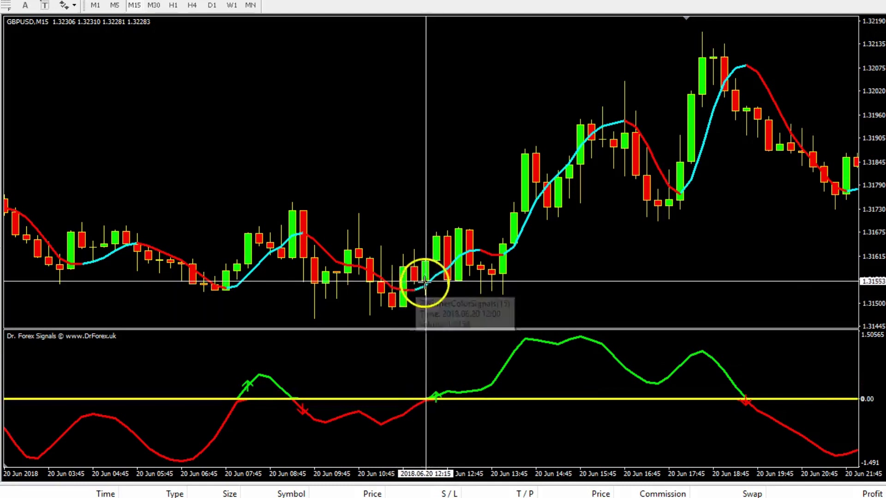
{"action": "mouse_move", "coordinate": [440, 272]}
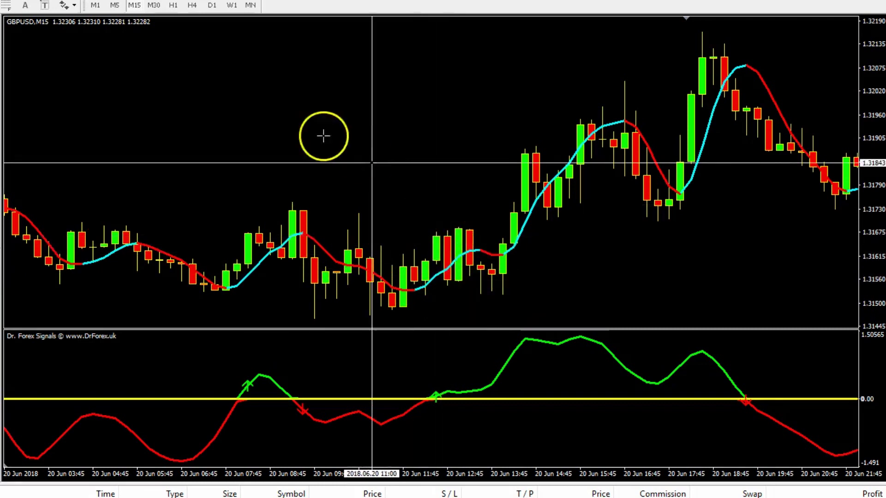
{"action": "left_click", "coordinate": [23, 53]}
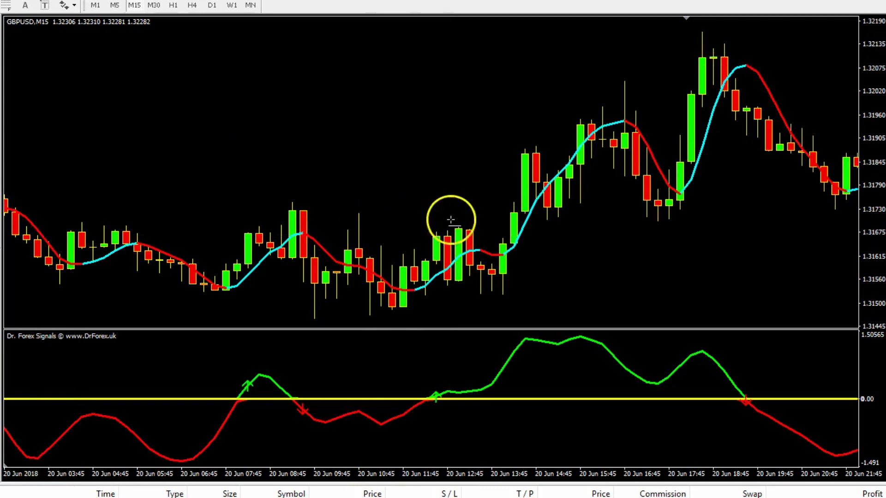
{"action": "left_click", "coordinate": [471, 229]}
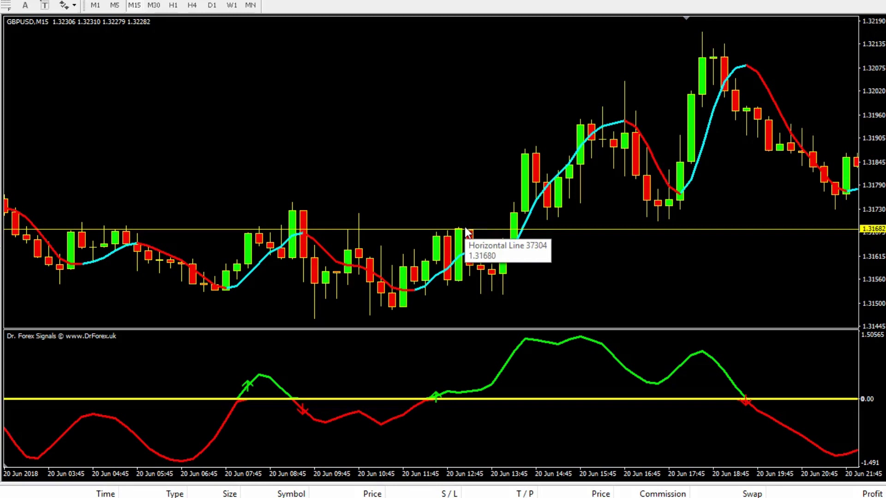
Compress the price scale and place a second horizontal line below the recent swing lows, at about 1.31421
{"action": "left_click_drag", "start_coordinate": [871, 264], "coordinate": [873, 279]}
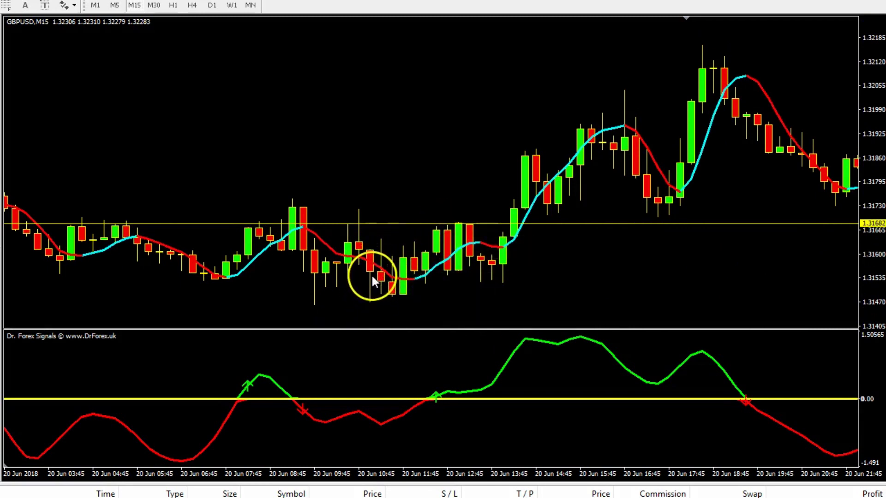
{"action": "mouse_move", "coordinate": [371, 272]}
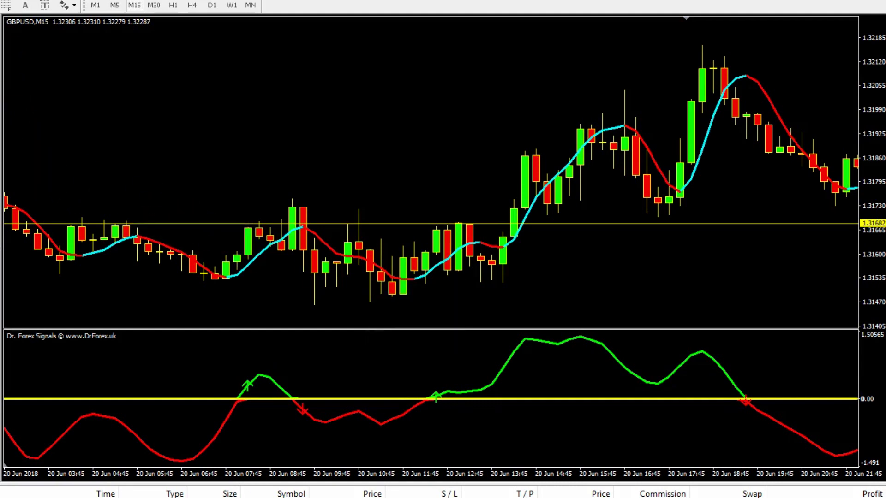
{"action": "left_click", "coordinate": [371, 317]}
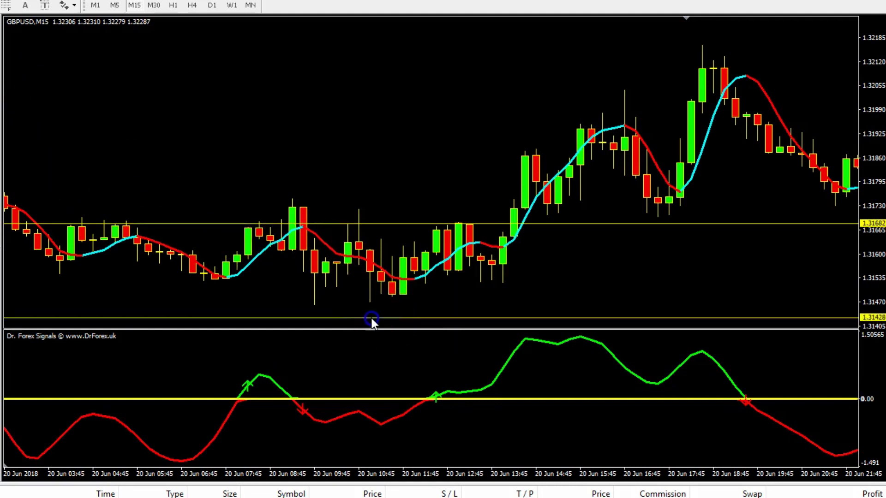
{"action": "double_click", "coordinate": [837, 318]}
{"action": "left_click_drag", "start_coordinate": [837, 318], "coordinate": [835, 320]}
{"action": "left_click", "coordinate": [790, 327]}
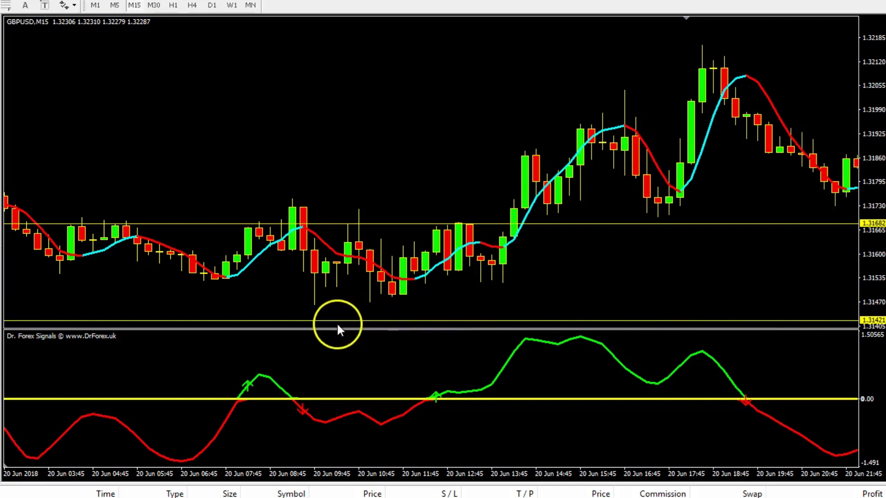
Measure the distance from the upper horizontal line down to the lower line and up to the high of the following rise
{"action": "middle_click", "coordinate": [390, 224]}
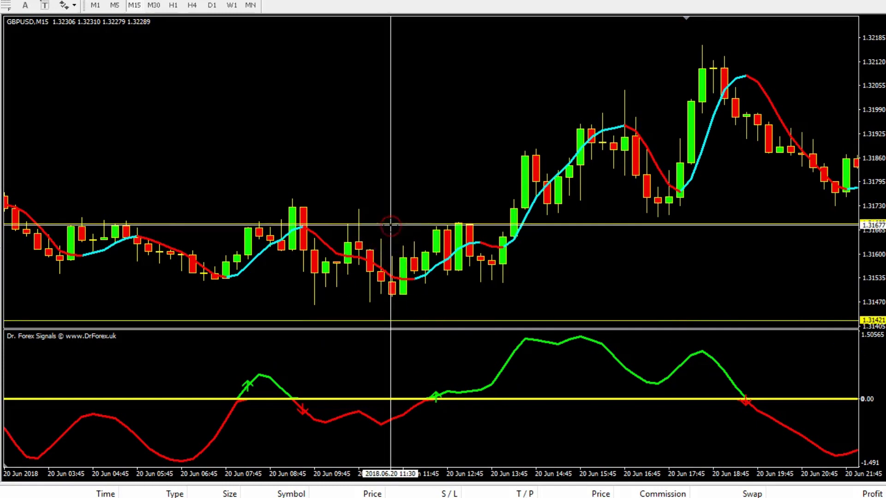
{"action": "left_click_drag", "start_coordinate": [390, 224], "coordinate": [322, 321]}
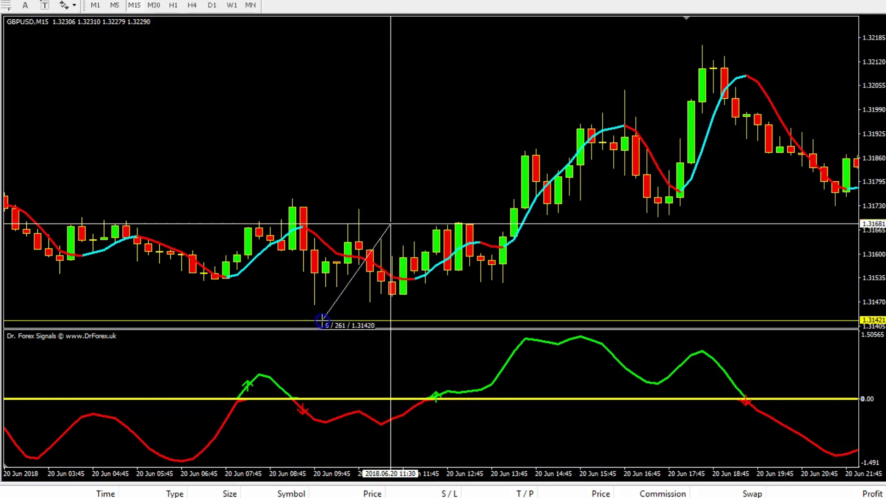
{"action": "left_click_drag", "start_coordinate": [322, 320], "coordinate": [603, 115]}
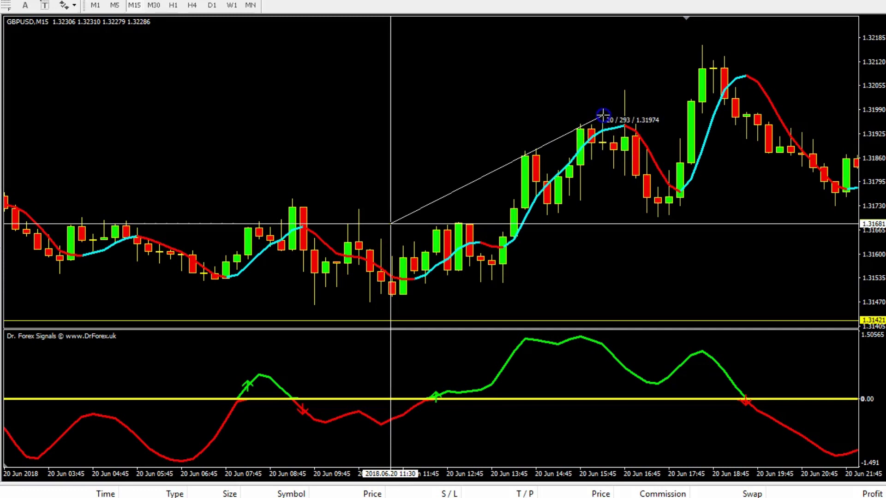
{"action": "left_click_drag", "start_coordinate": [603, 114], "coordinate": [614, 169]}
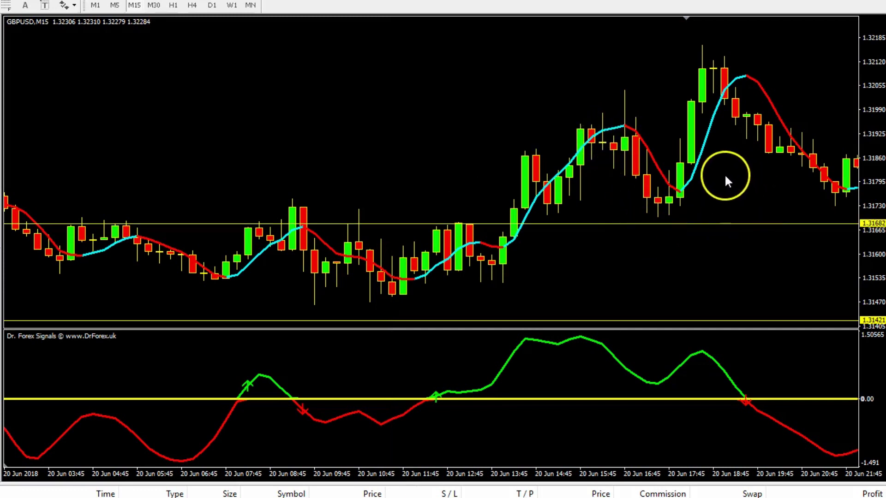
Move the 1.31682 line to about 1.31979 by the sell signal and place a horizontal line above the swing high, at about 1.32214
{"action": "scroll", "coordinate": [722, 177], "scroll_direction": "down", "scroll_amount": 6}
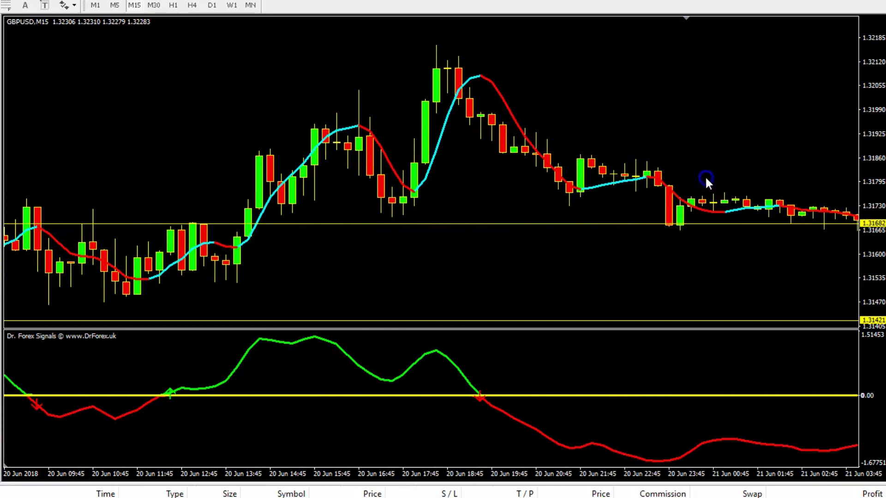
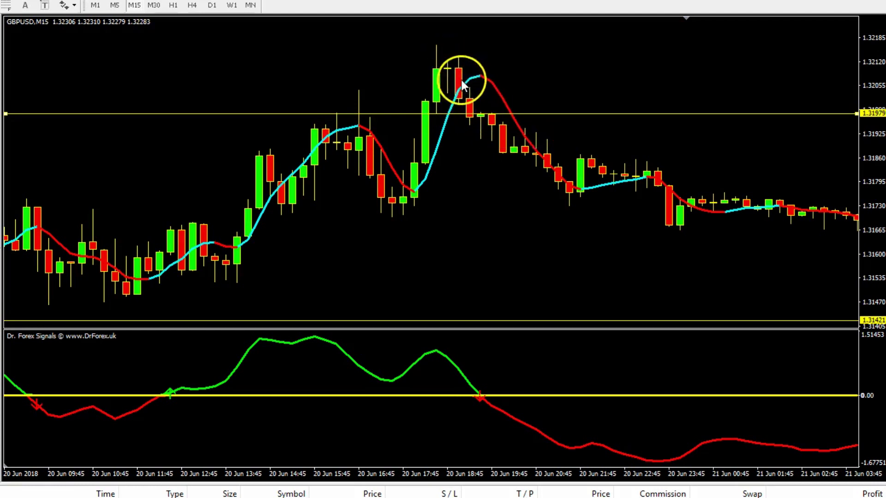
{"action": "mouse_move", "coordinate": [438, 73]}
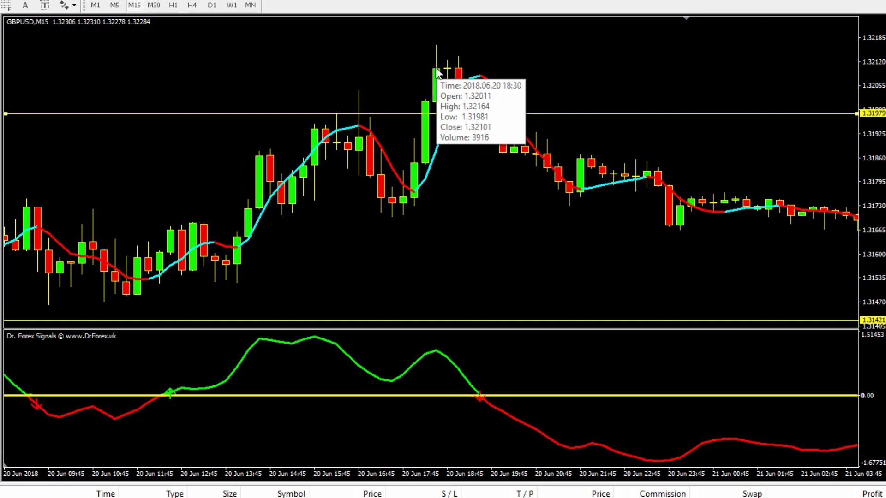
{"action": "left_click", "coordinate": [356, 59]}
{"action": "left_click", "coordinate": [168, 26]}
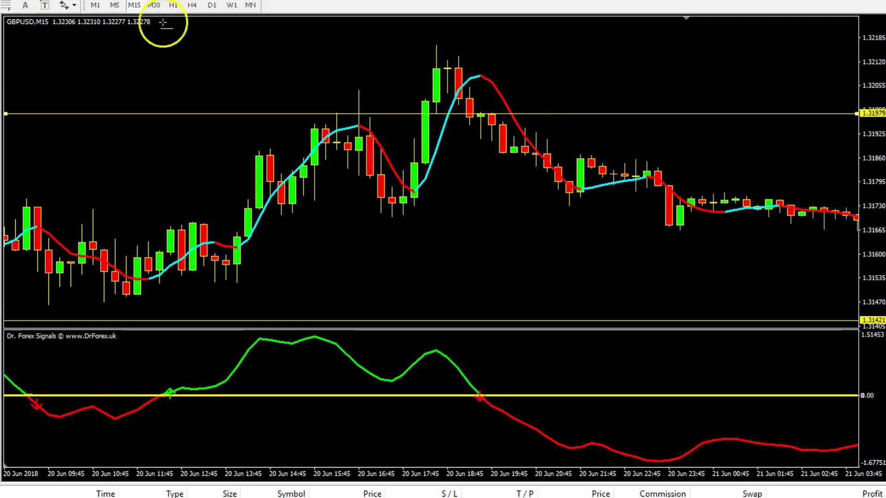
Measure the sell trade's distance from the 1.31979 line down to the lows of the following decline
{"action": "middle_click", "coordinate": [550, 54]}
{"action": "left_click", "coordinate": [553, 115]}
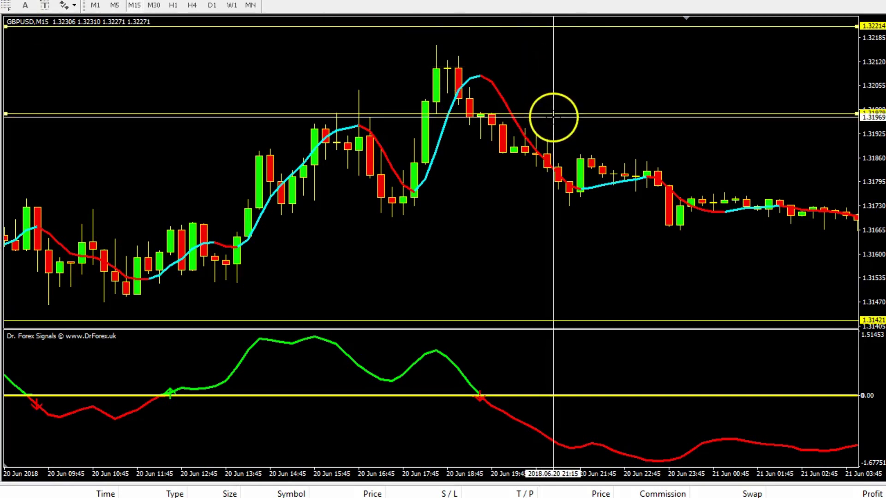
{"action": "left_click_drag", "start_coordinate": [553, 113], "coordinate": [668, 210]}
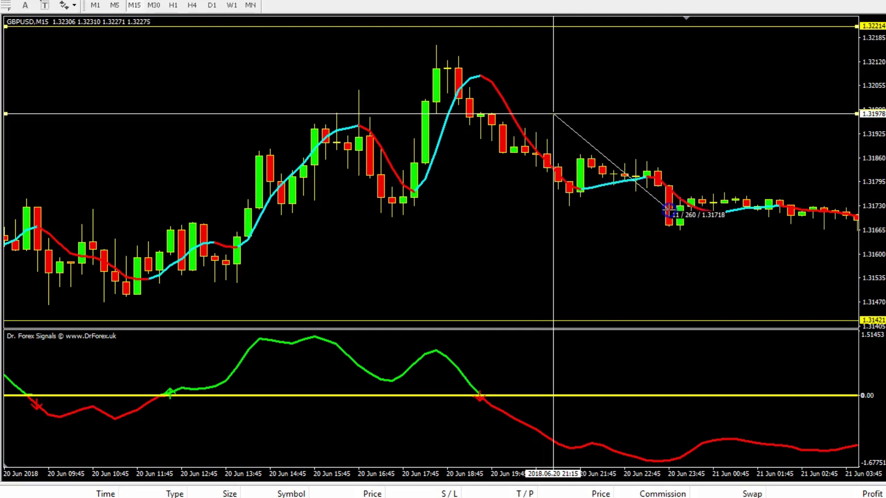
{"action": "left_click_drag", "start_coordinate": [669, 210], "coordinate": [548, 149]}
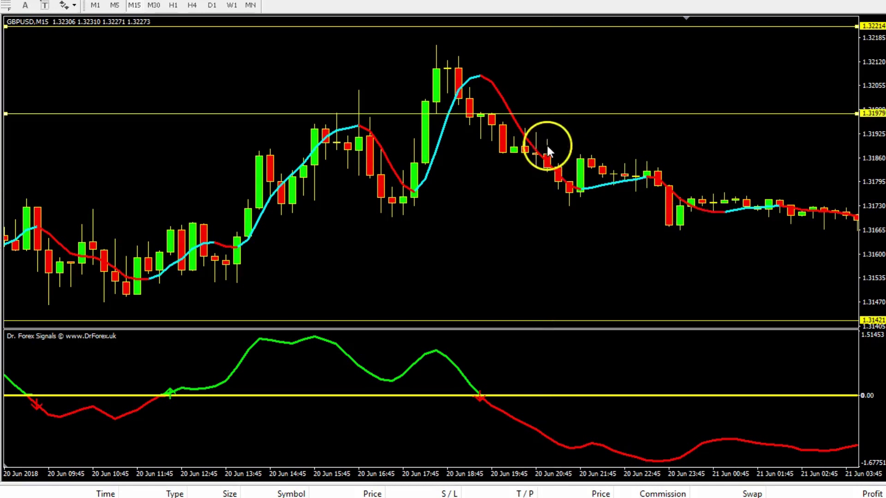
{"action": "middle_click", "coordinate": [498, 112]}
{"action": "left_click_drag", "start_coordinate": [501, 113], "coordinate": [562, 211]}
Add the Vertical Line custom indicator to the chart, review its description and toggle its DLL imports permission
{"action": "scroll", "coordinate": [385, 246], "scroll_direction": "left", "scroll_amount": 3}
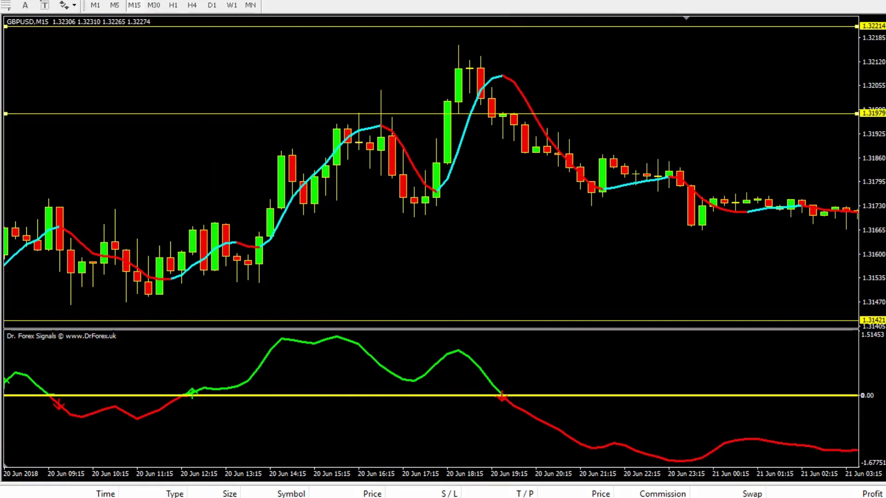
{"action": "left_click_drag", "start_coordinate": [9, 430], "coordinate": [226, 245]}
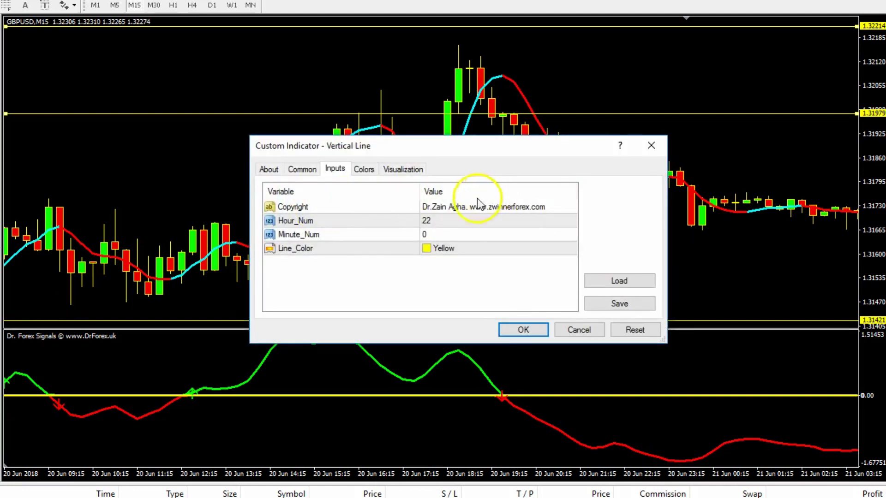
{"action": "left_click", "coordinate": [269, 170]}
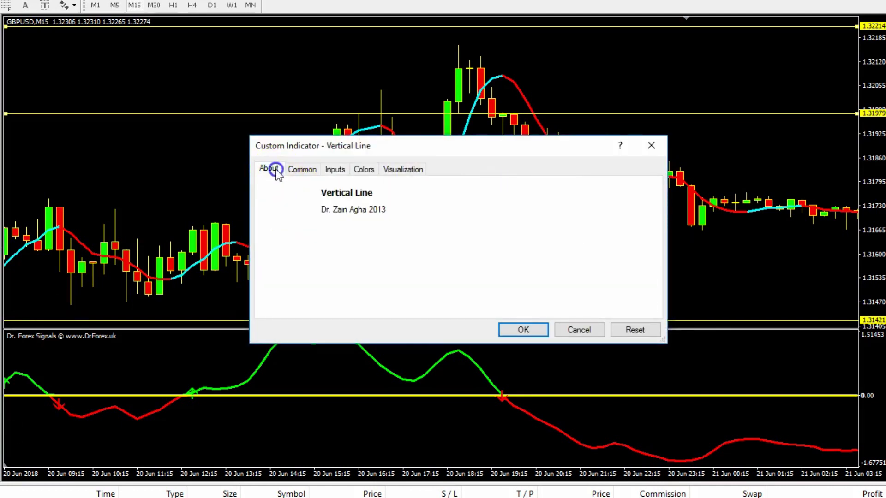
{"action": "left_click", "coordinate": [294, 169]}
{"action": "left_click", "coordinate": [292, 210]}
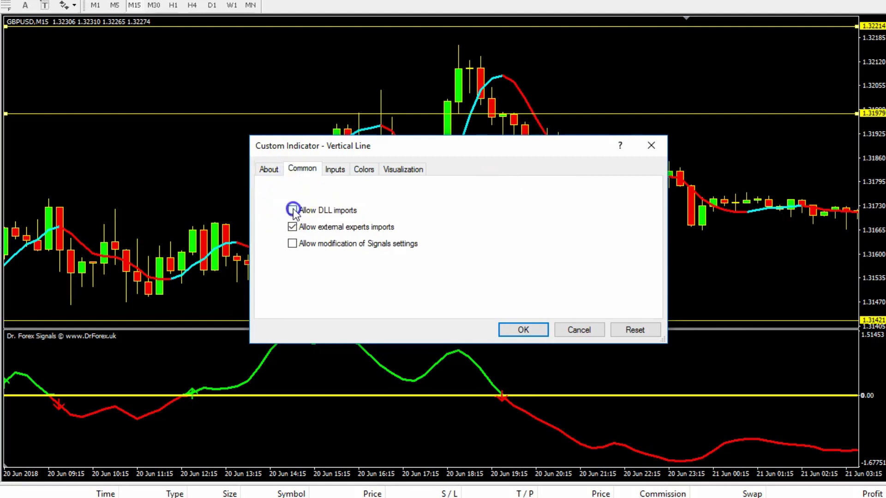
Set the Vertical Line indicator's Hour_Num input to 10 and apply it to the chart
{"action": "left_click", "coordinate": [335, 170]}
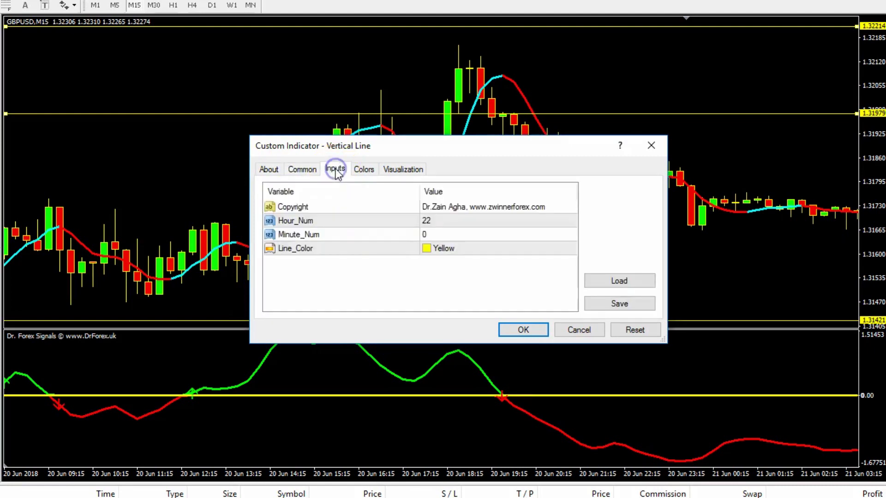
{"action": "left_click", "coordinate": [440, 220]}
{"action": "left_click", "coordinate": [441, 219]}
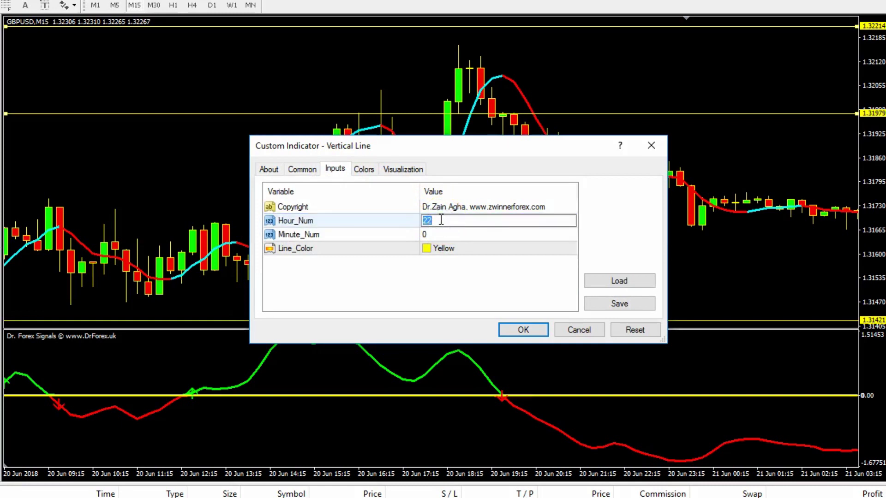
{"action": "type", "text": "10"}
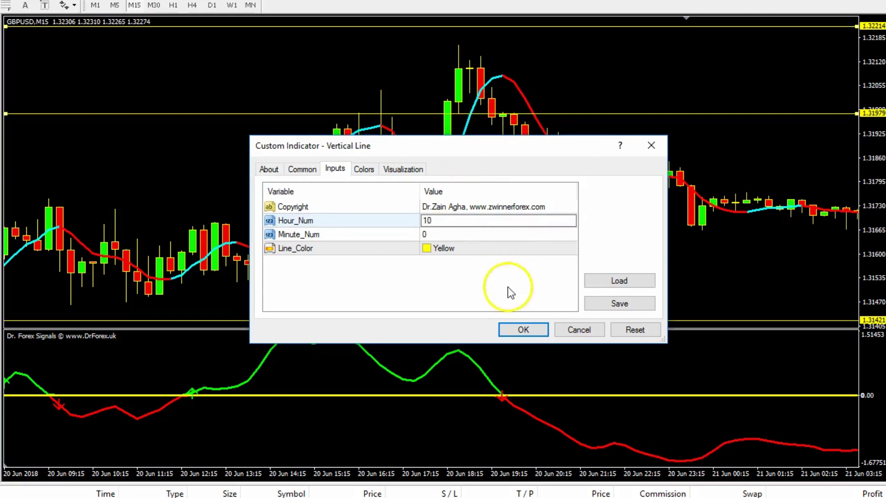
{"action": "left_click", "coordinate": [523, 328]}
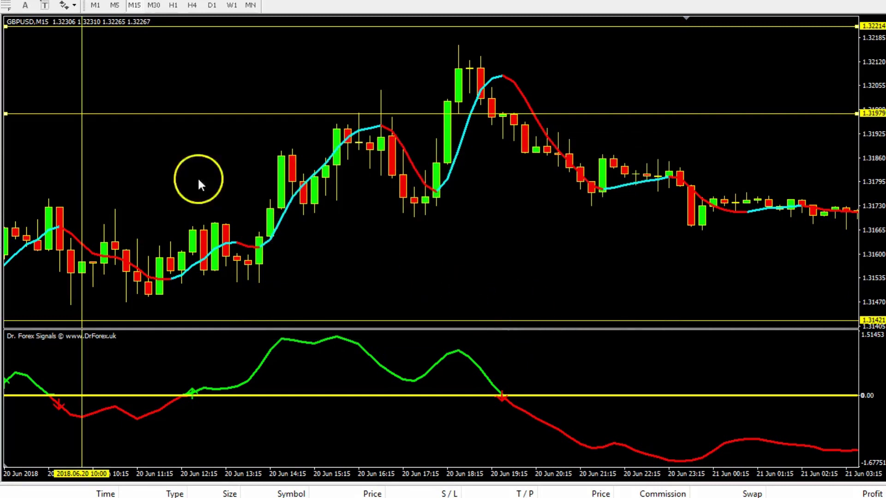
Inspect the 20 June 12:30 buy signal and measure from the following candle down to the 1.31421 line and up along the rise
{"action": "scroll", "coordinate": [138, 158], "scroll_direction": "up", "scroll_amount": 8}
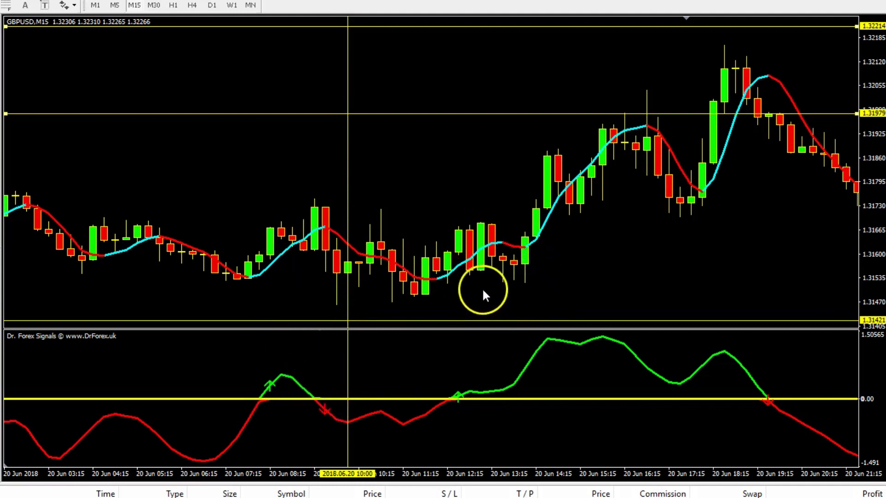
{"action": "middle_click", "coordinate": [458, 290]}
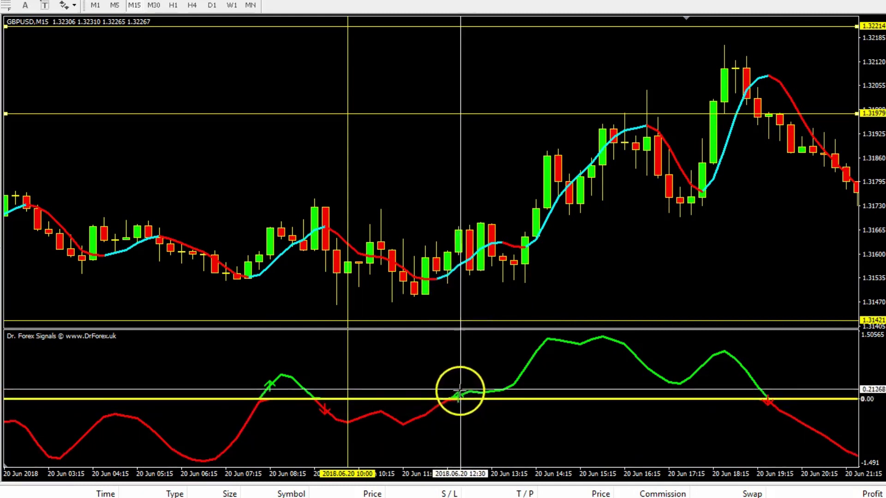
{"action": "mouse_move", "coordinate": [462, 273]}
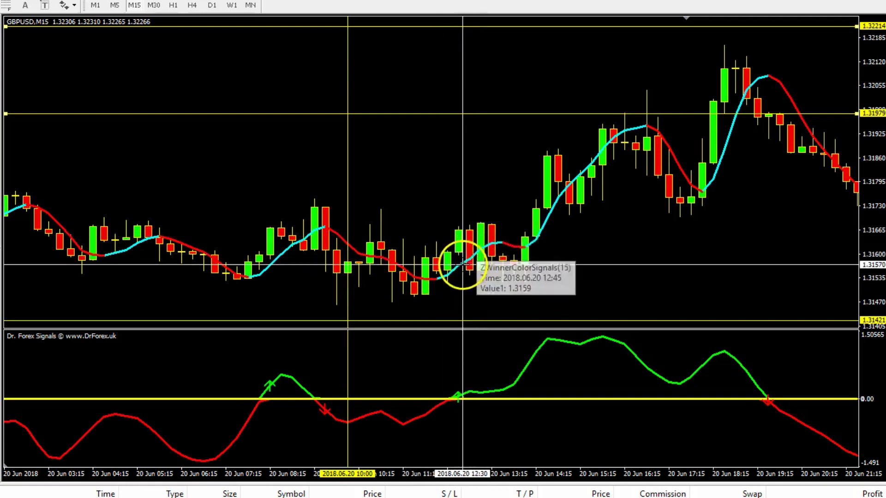
{"action": "left_click", "coordinate": [470, 229]}
{"action": "left_click_drag", "start_coordinate": [470, 229], "coordinate": [453, 321]}
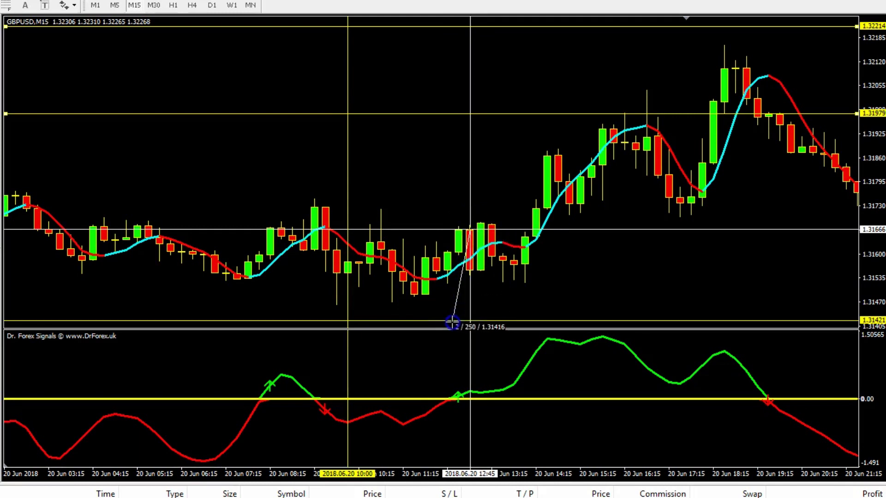
{"action": "left_click_drag", "start_coordinate": [452, 320], "coordinate": [661, 142]}
Bring 21 June into view and place a vertical line on the buy signal candle at 13:30
{"action": "left_click", "coordinate": [775, 268]}
{"action": "left_click_drag", "start_coordinate": [774, 268], "coordinate": [555, 275]}
{"action": "left_click_drag", "start_coordinate": [813, 213], "coordinate": [790, 218]}
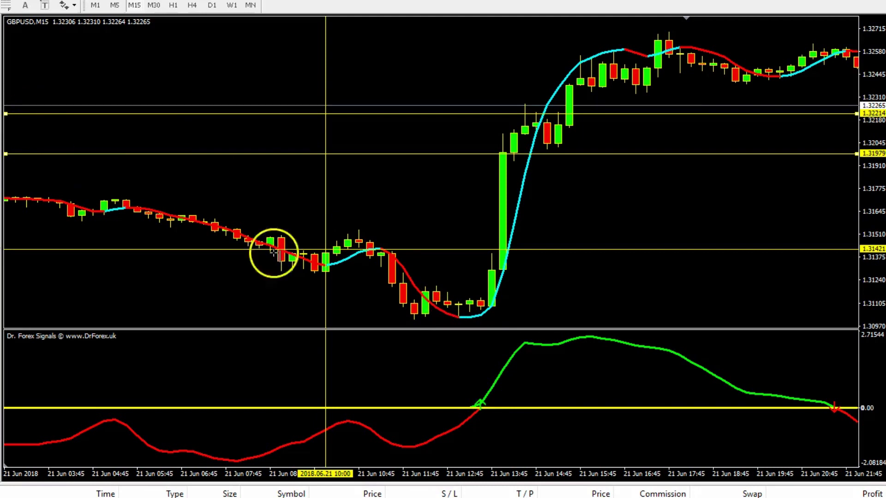
{"action": "left_click", "coordinate": [482, 307]}
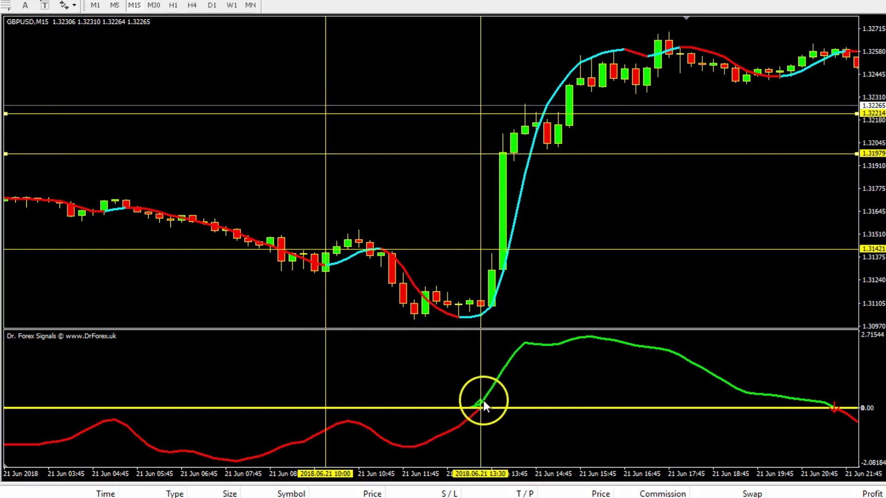
Move the 1.31421 line to the buy entry at about 1.31089 and measure down to just below the recent swing low
{"action": "middle_click", "coordinate": [493, 307]}
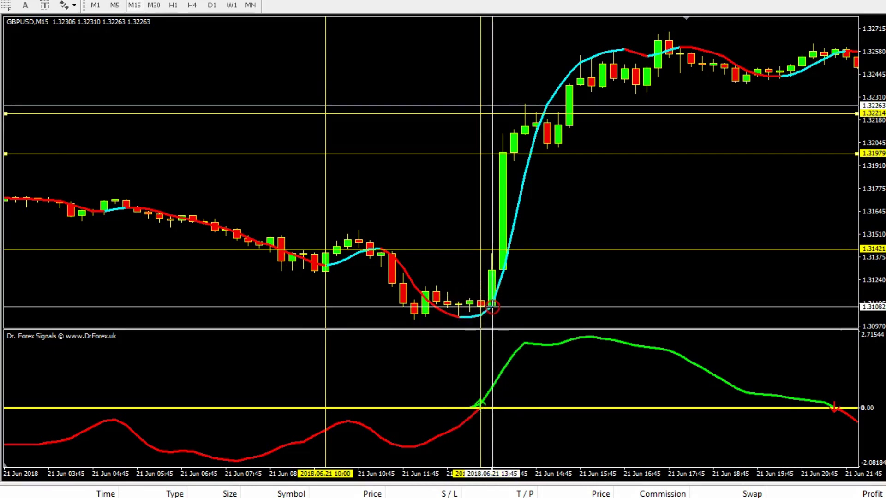
{"action": "middle_click", "coordinate": [493, 307]}
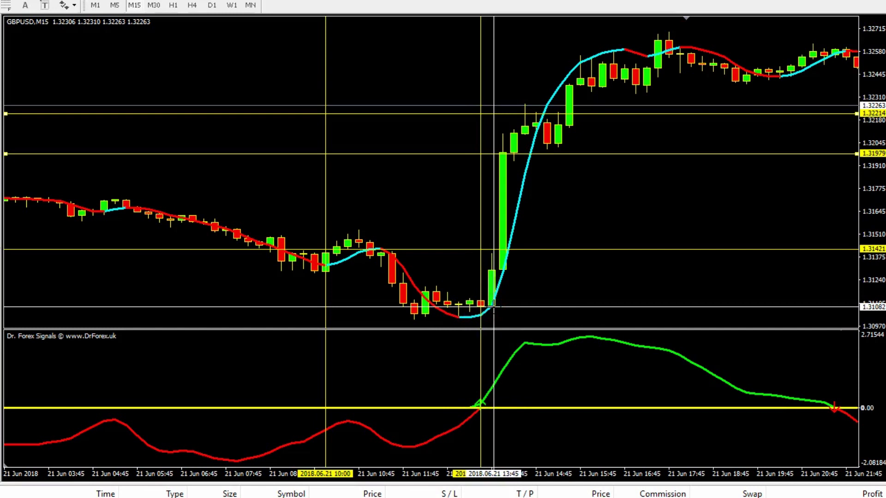
{"action": "double_click", "coordinate": [534, 252]}
{"action": "left_click_drag", "start_coordinate": [534, 251], "coordinate": [484, 305]}
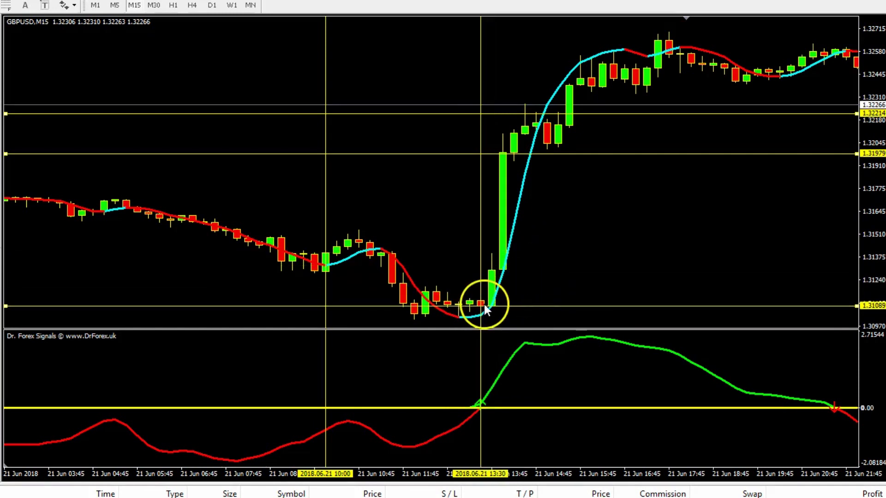
{"action": "middle_click", "coordinate": [475, 307]}
{"action": "left_click_drag", "start_coordinate": [475, 306], "coordinate": [413, 327]}
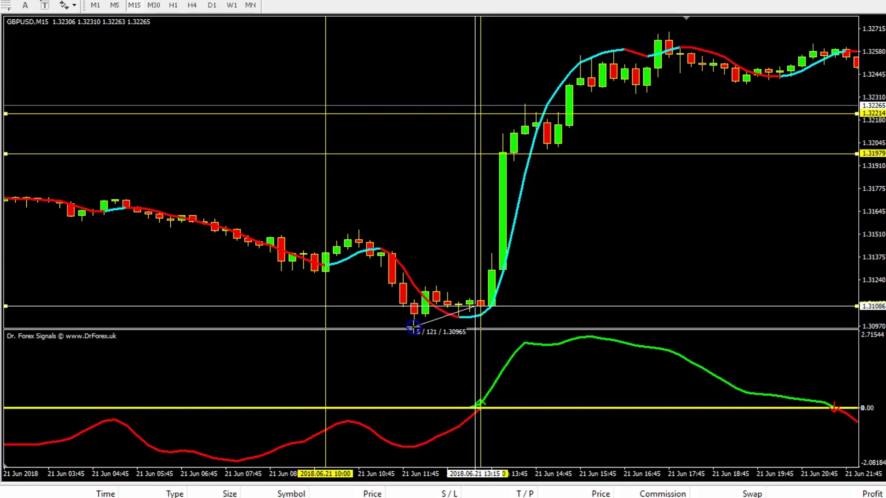
Compress the price scale and place a horizontal stop line just below the recent swing lows, at about 1.30961
{"action": "left_click_drag", "start_coordinate": [862, 258], "coordinate": [800, 271]}
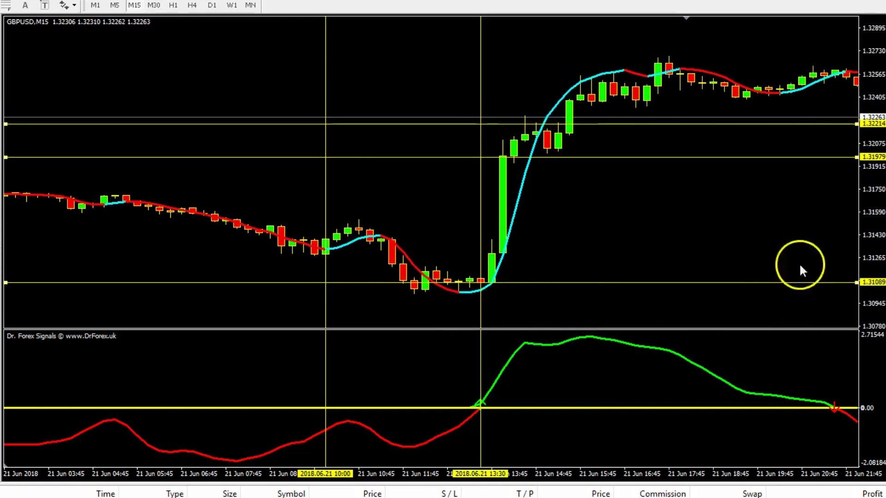
{"action": "middle_click", "coordinate": [456, 294]}
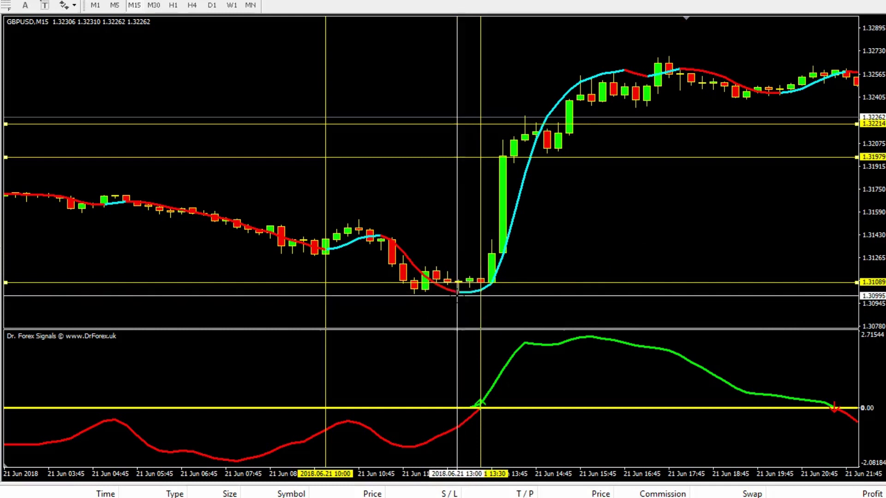
{"action": "mouse_move", "coordinate": [417, 289]}
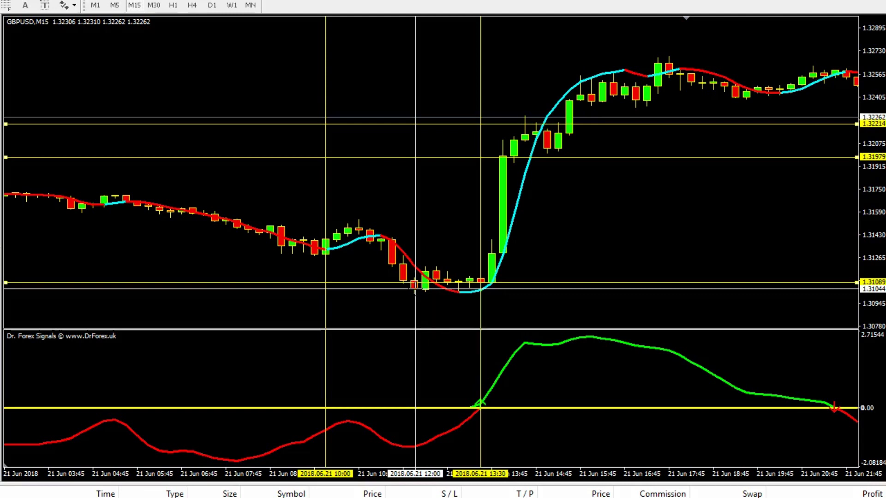
{"action": "left_click", "coordinate": [420, 306]}
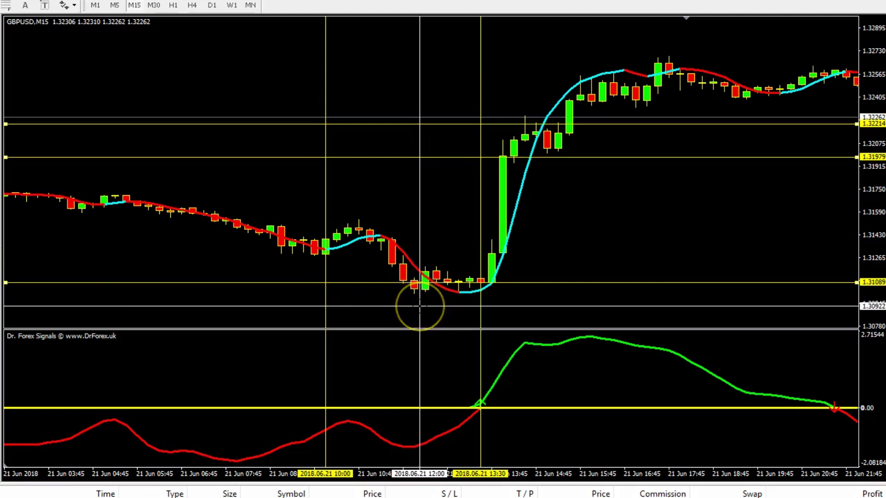
{"action": "left_click", "coordinate": [421, 271]}
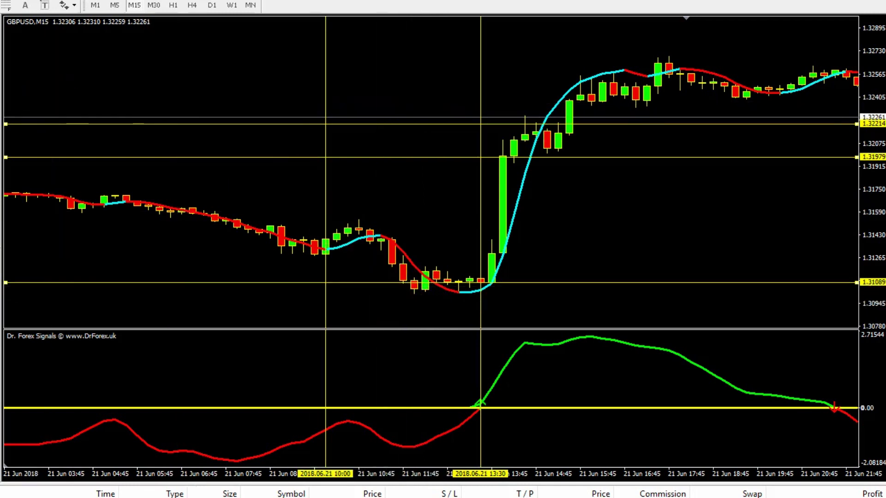
{"action": "left_click", "coordinate": [481, 315]}
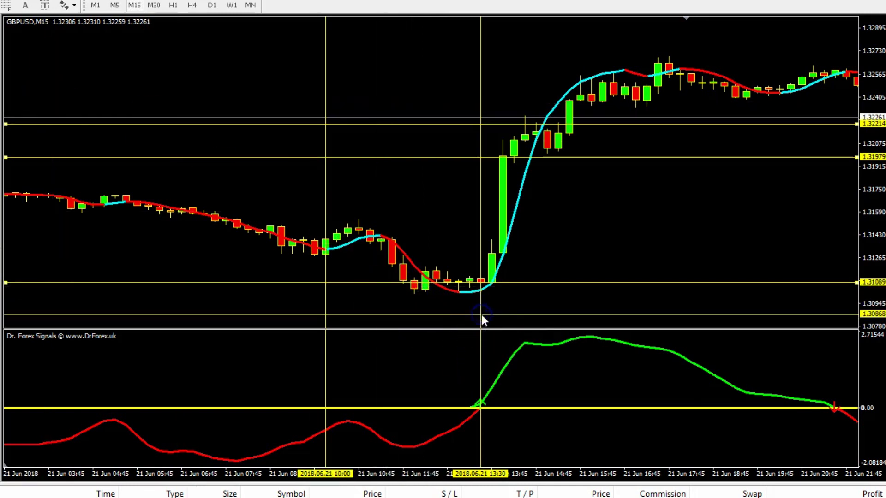
{"action": "left_click", "coordinate": [549, 315]}
{"action": "left_click", "coordinate": [564, 315]}
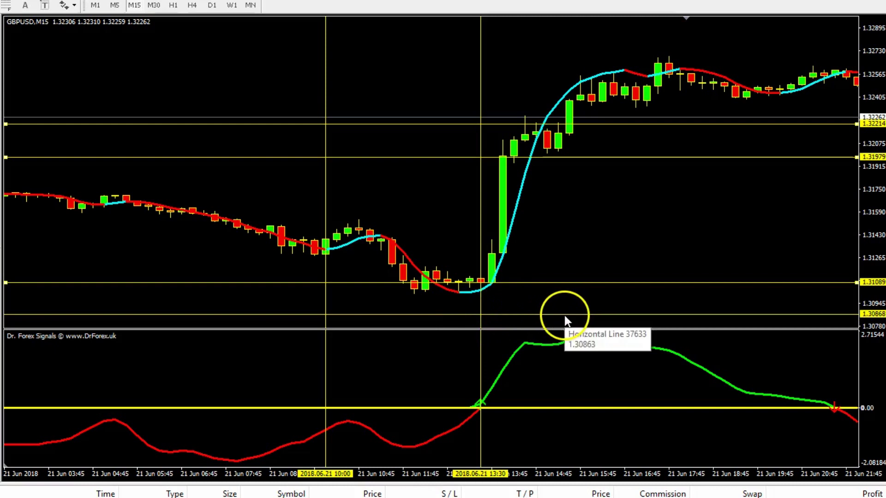
{"action": "left_click_drag", "start_coordinate": [564, 314], "coordinate": [563, 300]}
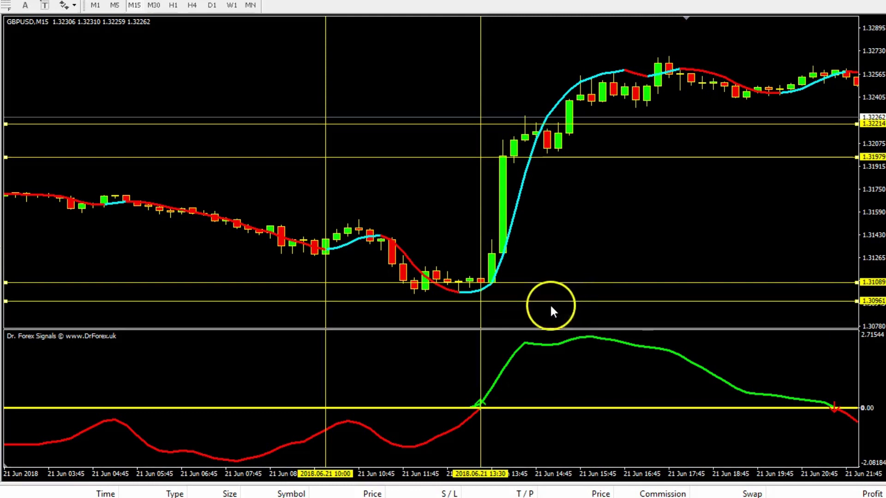
Inspect the 21 June buy trade's entry and stop, and measure from the 21:30 exit signal candle back down to the 1.31089 entry line
{"action": "middle_click", "coordinate": [513, 306]}
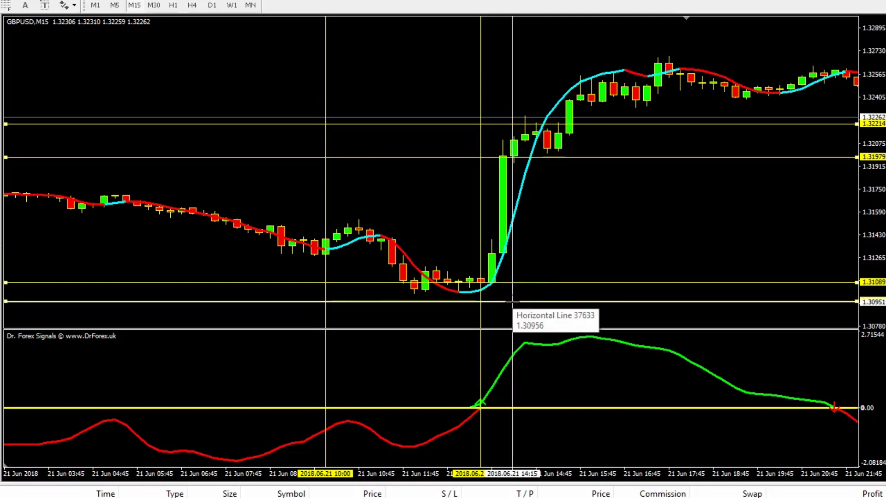
{"action": "left_click", "coordinate": [522, 282]}
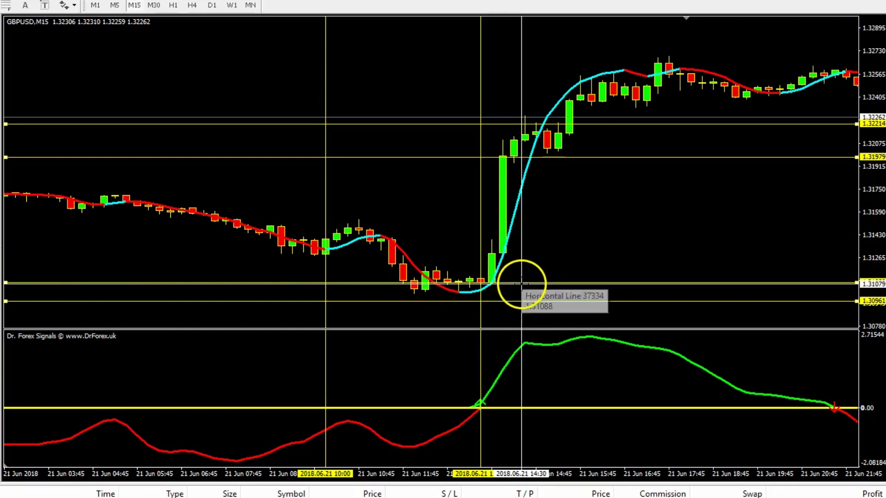
{"action": "left_click_drag", "start_coordinate": [521, 282], "coordinate": [490, 247]}
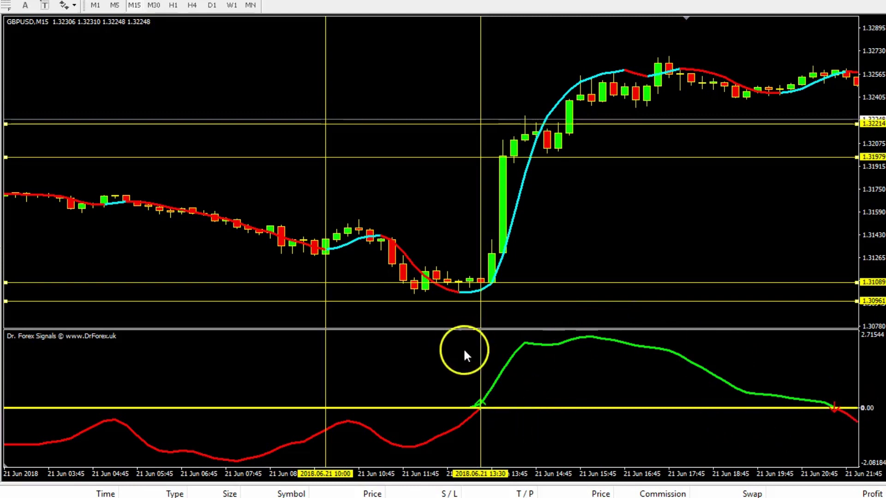
{"action": "middle_click", "coordinate": [516, 265]}
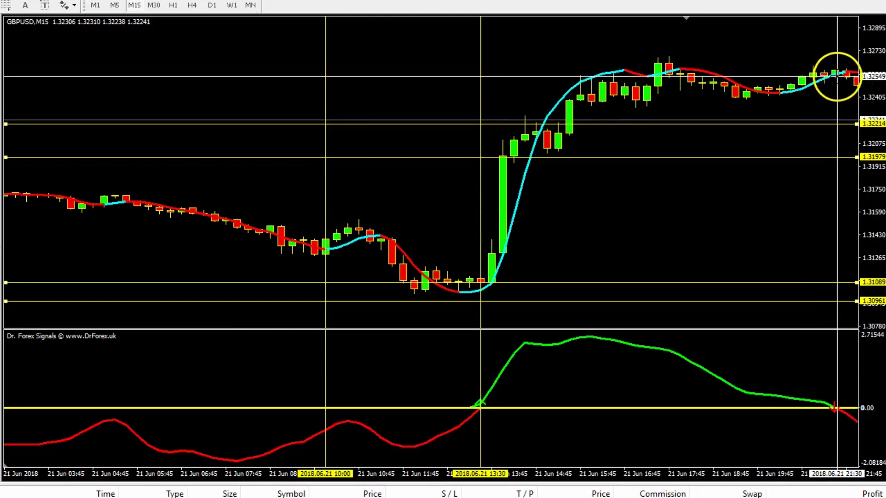
{"action": "left_click_drag", "start_coordinate": [833, 75], "coordinate": [526, 283]}
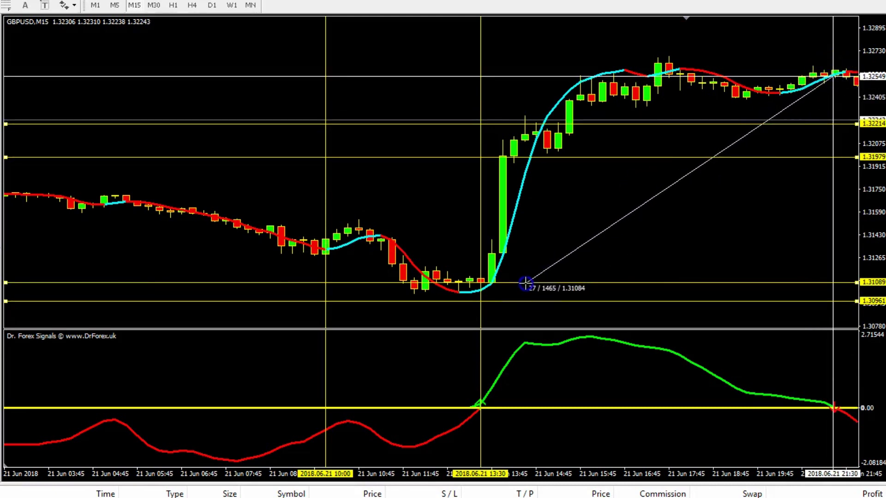
{"action": "left_click_drag", "start_coordinate": [526, 284], "coordinate": [524, 282]}
Bring 22 June into view, locate the 13:15 sell signal candle, and measure from the 13:30 candle's open up above the recent swing high
{"action": "left_click", "coordinate": [261, 253]}
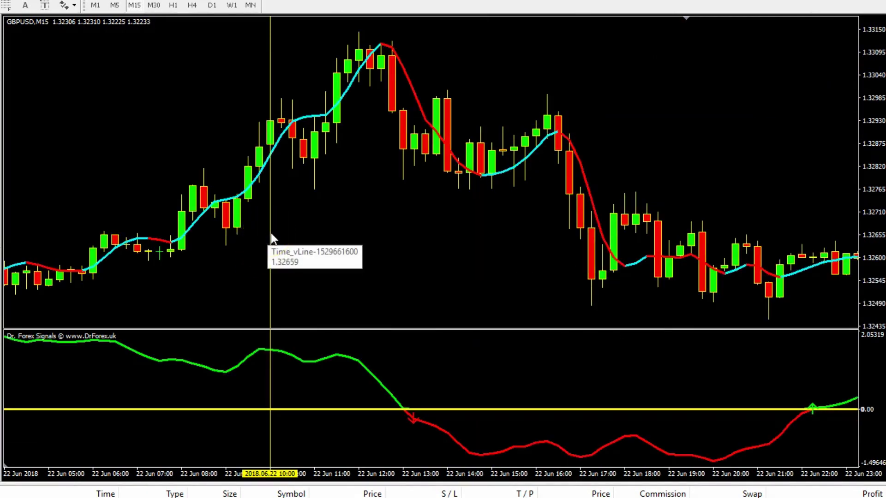
{"action": "left_click", "coordinate": [264, 197]}
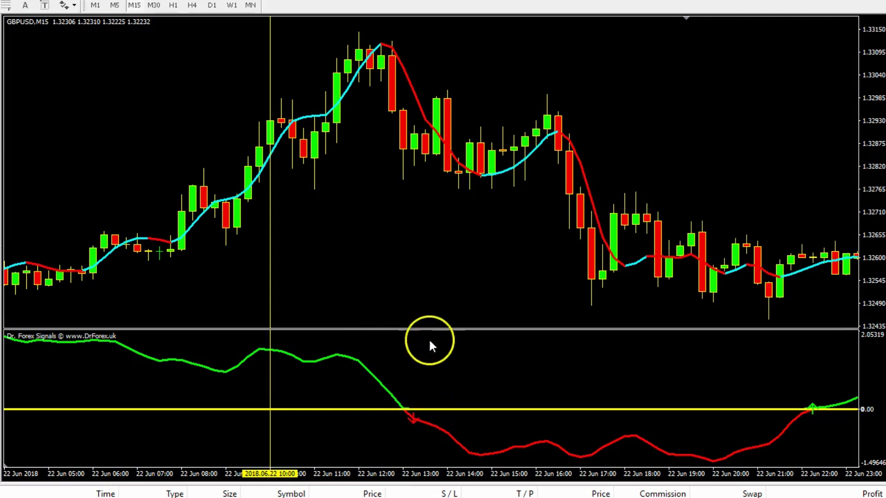
{"action": "middle_click", "coordinate": [414, 276]}
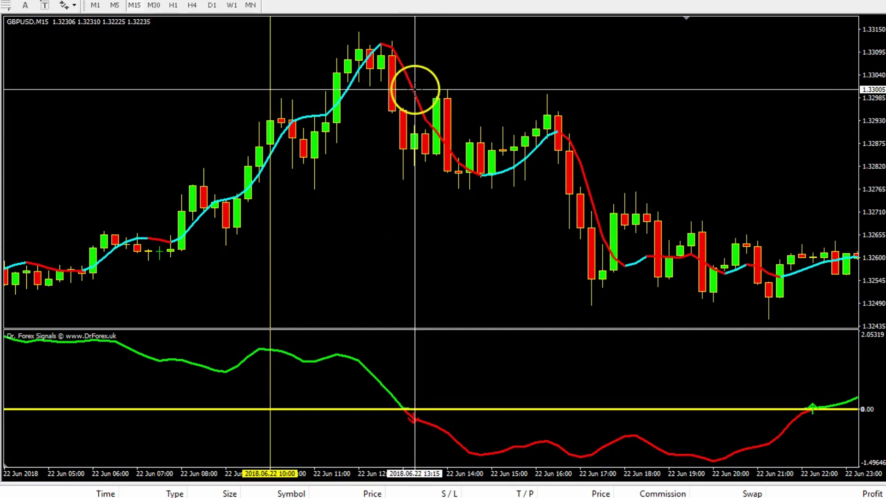
{"action": "mouse_move", "coordinate": [414, 95]}
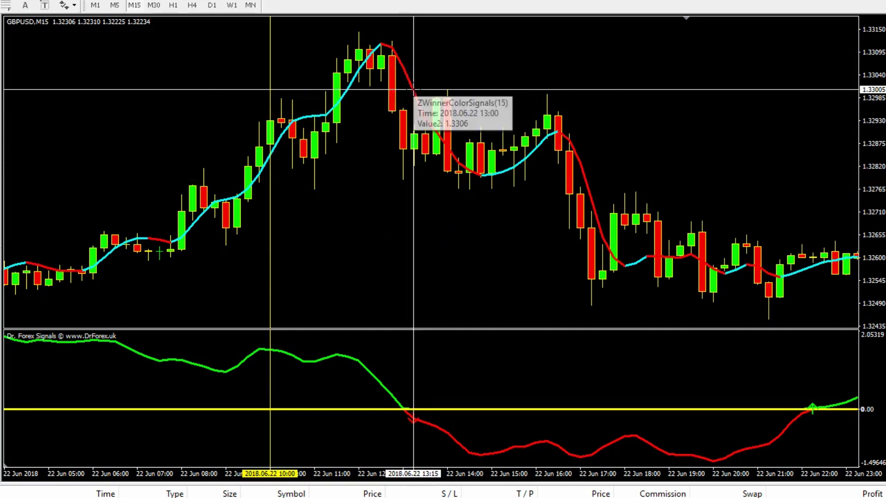
{"action": "left_click", "coordinate": [425, 134]}
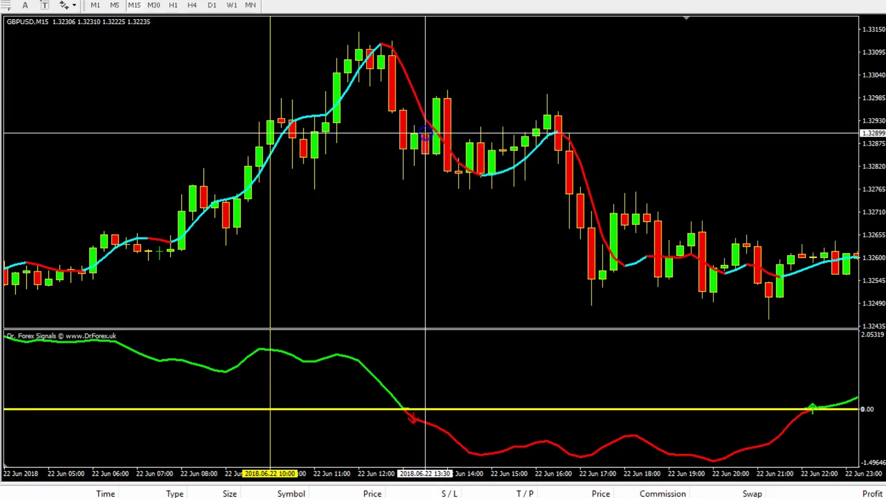
{"action": "left_click_drag", "start_coordinate": [426, 134], "coordinate": [353, 14]}
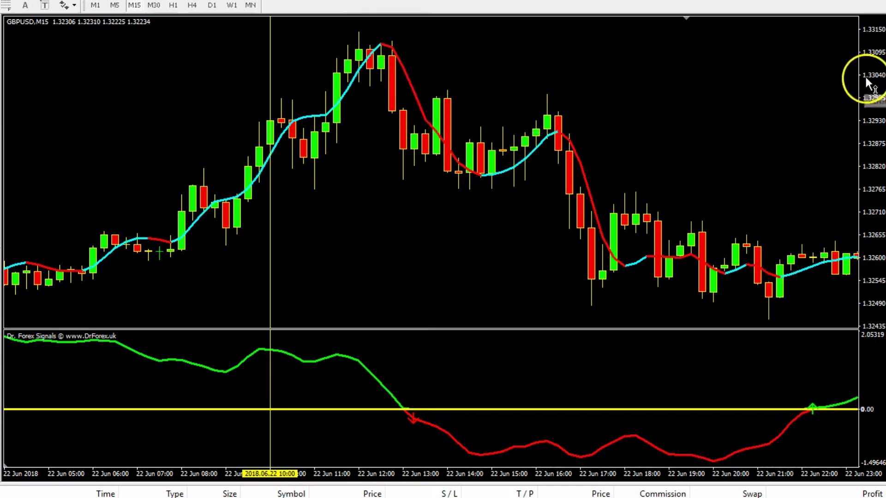
Compress the price scale slightly and measure the 22 June sell trade from the 13:30 candle's open down along the decline
{"action": "left_click_drag", "start_coordinate": [865, 79], "coordinate": [872, 89]}
{"action": "middle_click", "coordinate": [426, 161]}
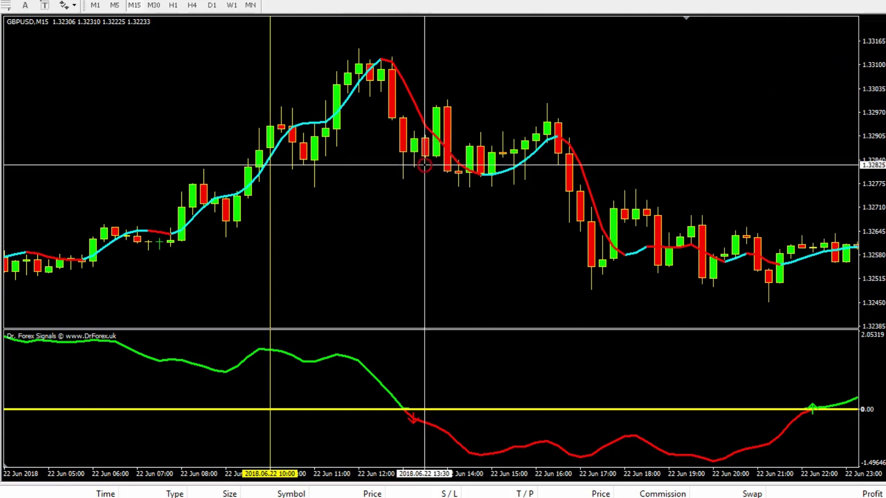
{"action": "left_click", "coordinate": [424, 137]}
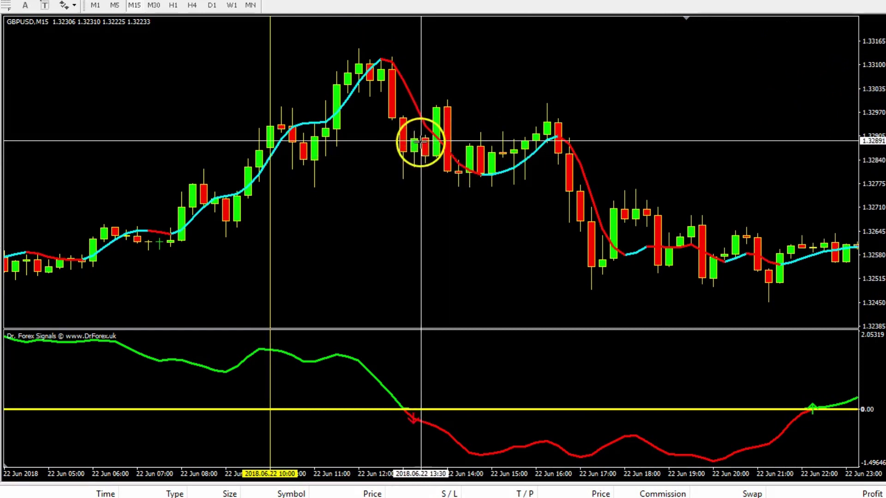
{"action": "left_click_drag", "start_coordinate": [424, 137], "coordinate": [596, 256]}
{"action": "left_click", "coordinate": [613, 271]}
Bring the late 22 June to 25 June candles into view to examine the next buy and sell signals
{"action": "left_click", "coordinate": [516, 261]}
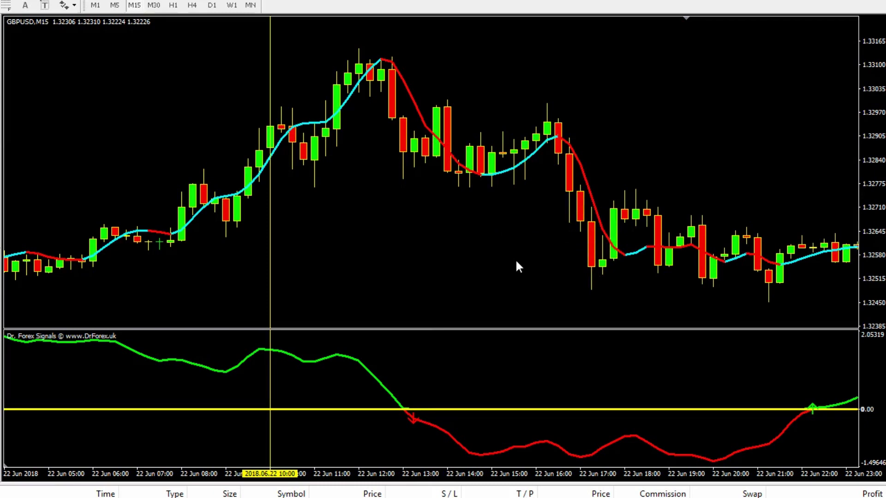
{"action": "left_click_drag", "start_coordinate": [516, 258], "coordinate": [472, 247]}
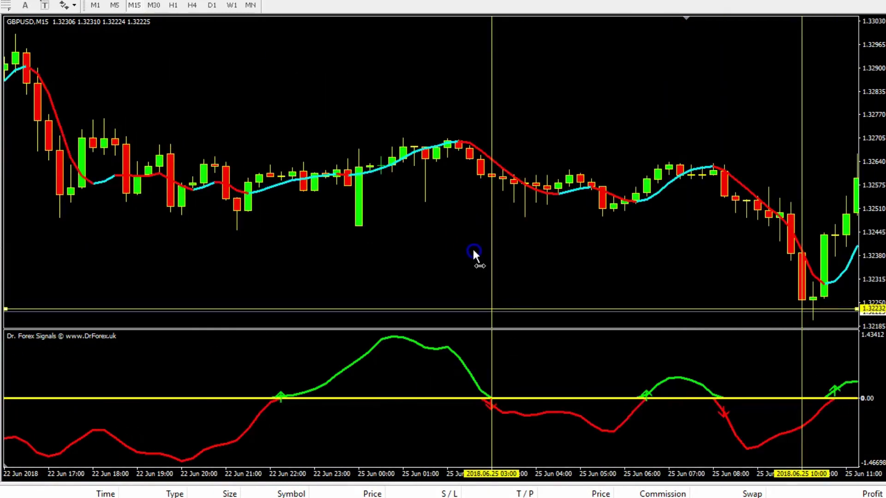
{"action": "mouse_move", "coordinate": [270, 189]}
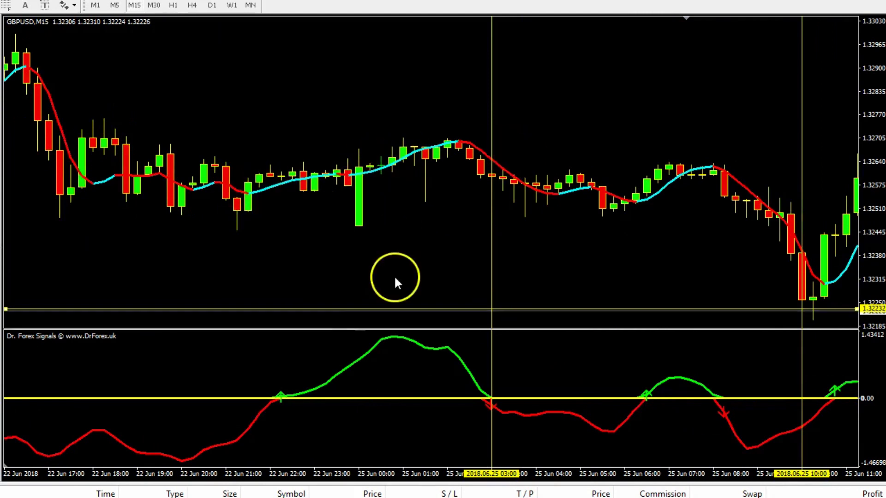